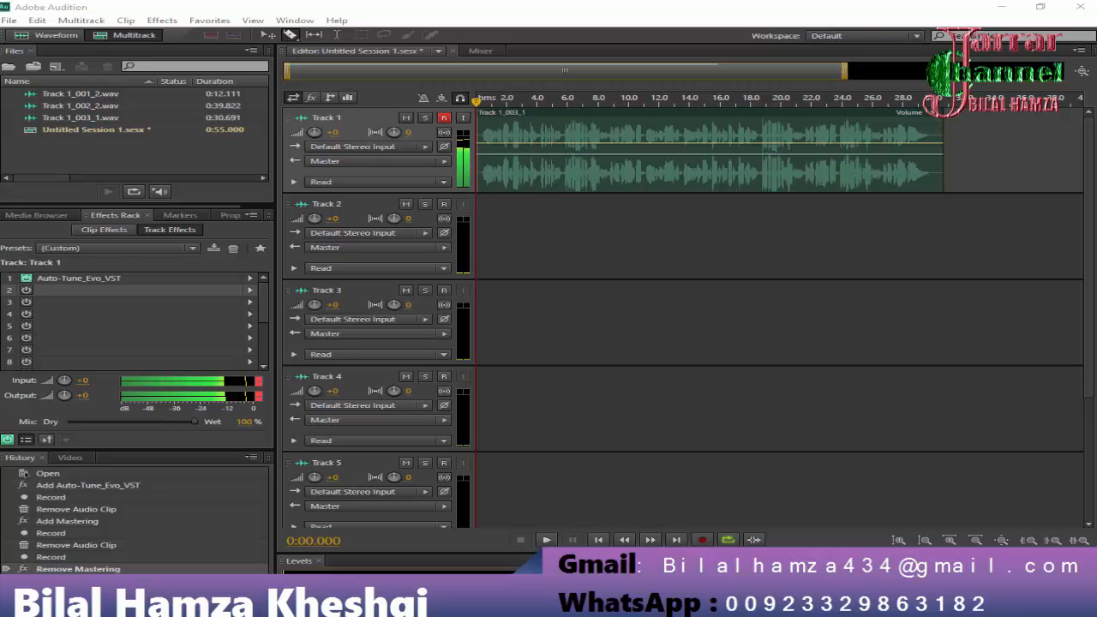
Bypass Auto-Tune_Evo_VST on Track 1 and move the track's recorded clip to the start of Track 3.
{"action": "left_click", "coordinate": [26, 279]}
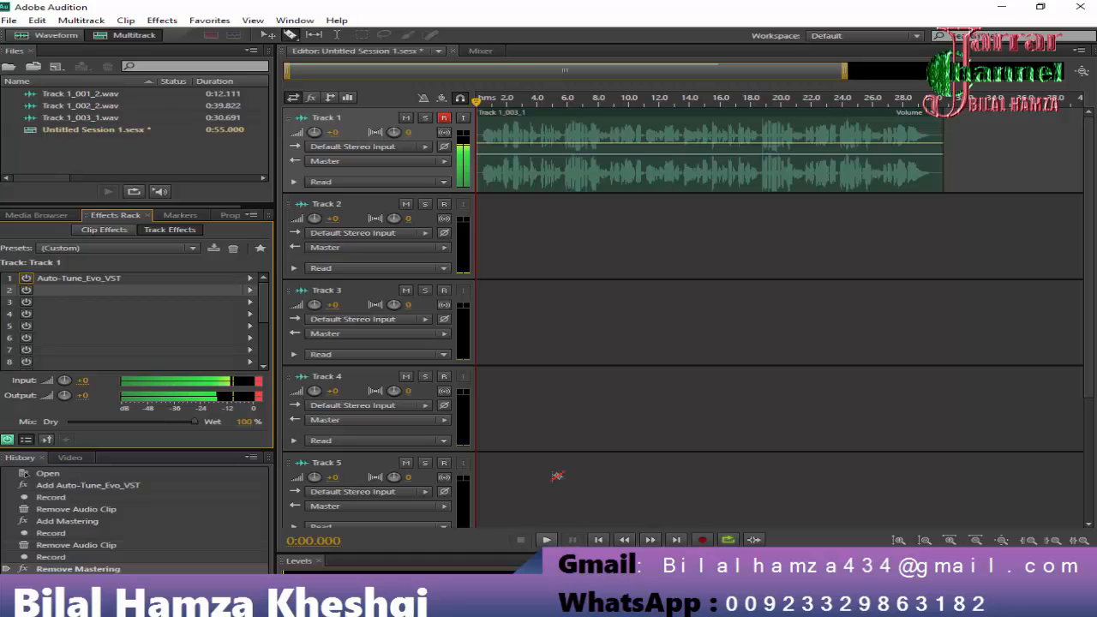
{"action": "left_click_drag", "start_coordinate": [583, 110], "coordinate": [589, 292]}
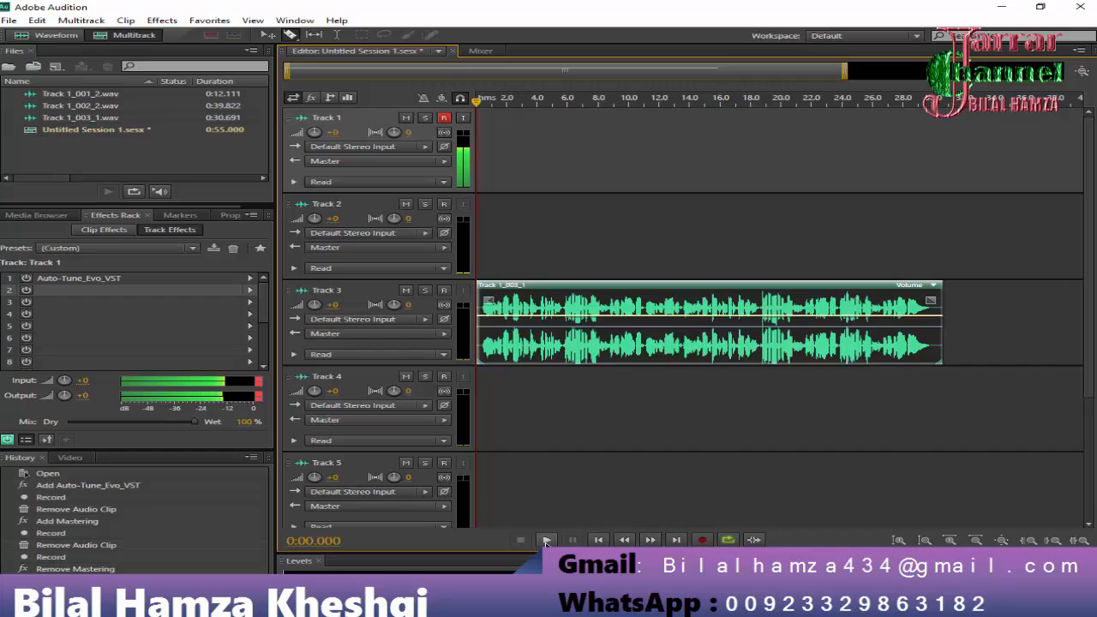
Play the clip on Track 3 to about 22 seconds and move it back to Track 1.
{"action": "left_click", "coordinate": [546, 541]}
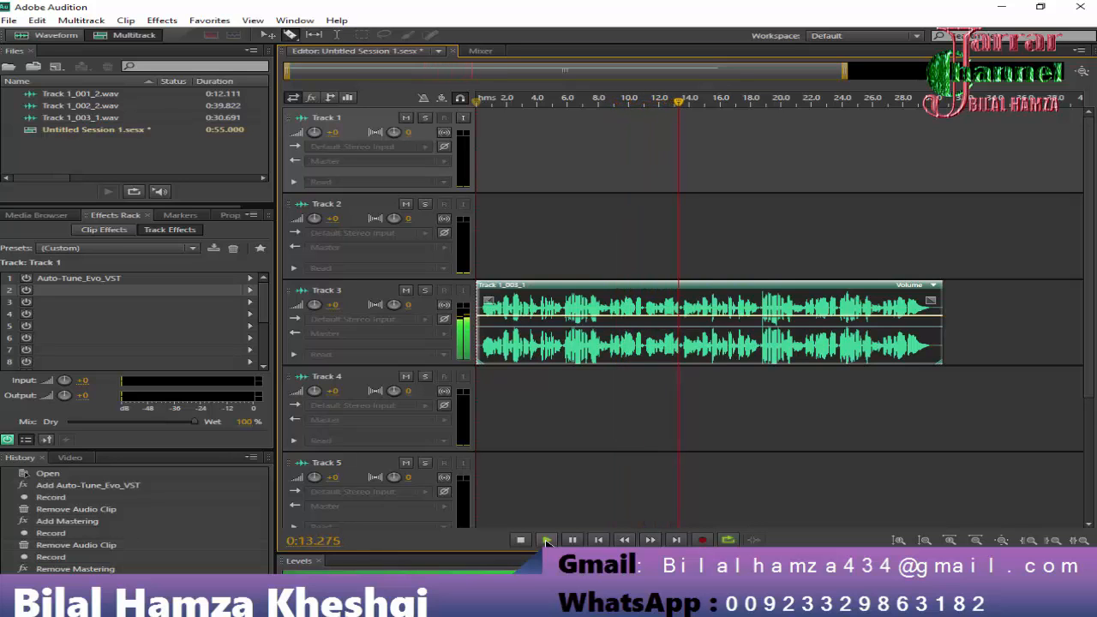
{"action": "left_click", "coordinate": [548, 605]}
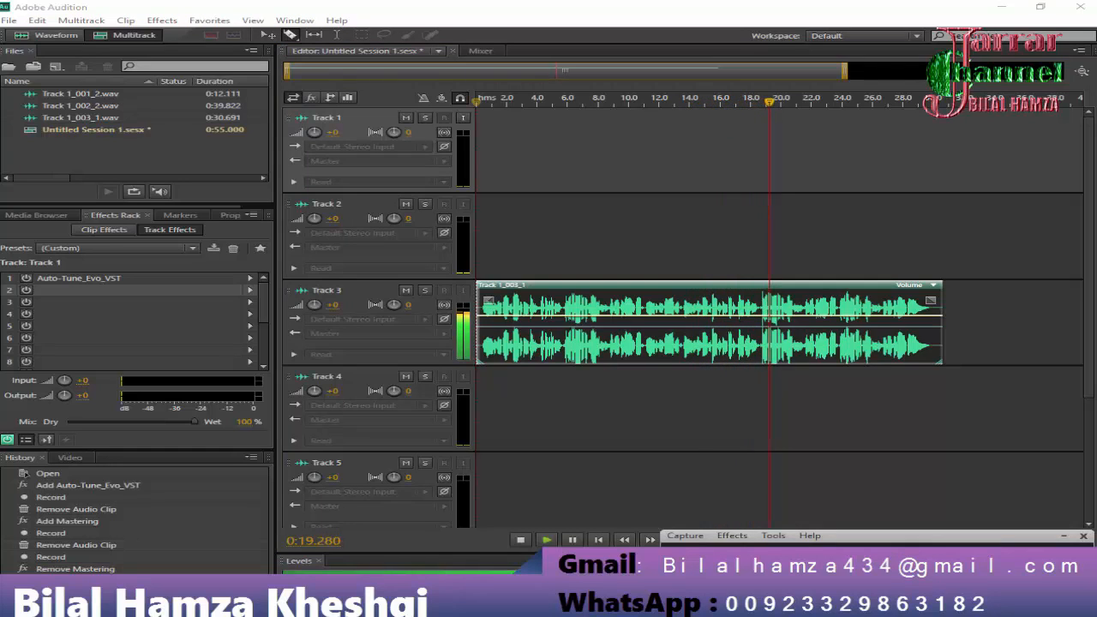
{"action": "left_click", "coordinate": [548, 605]}
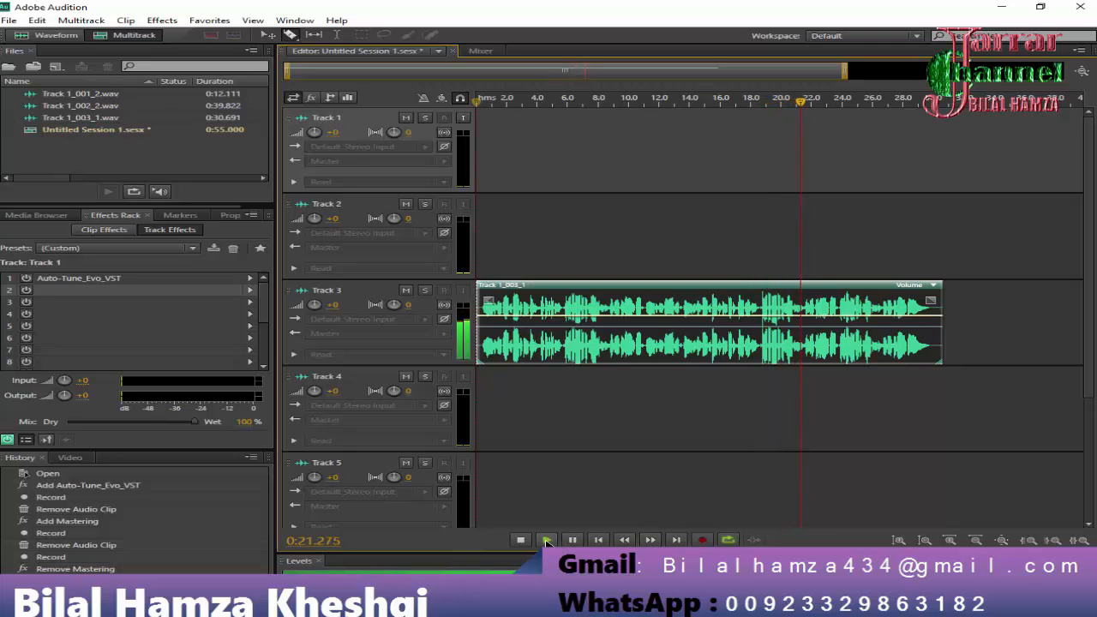
{"action": "left_click", "coordinate": [521, 541]}
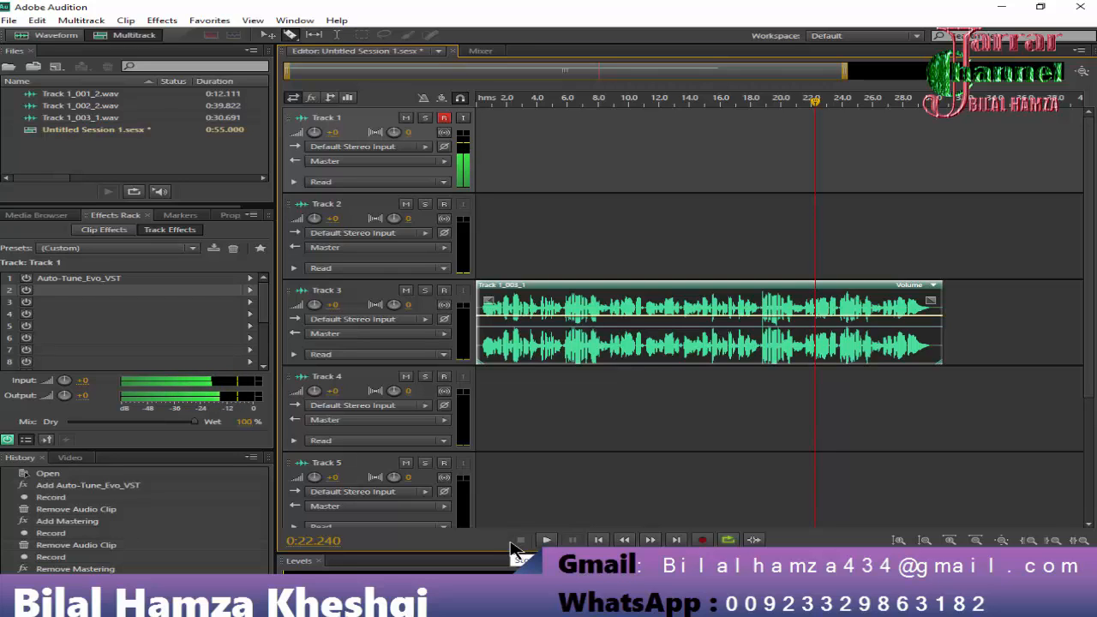
{"action": "left_click_drag", "start_coordinate": [624, 354], "coordinate": [624, 182]}
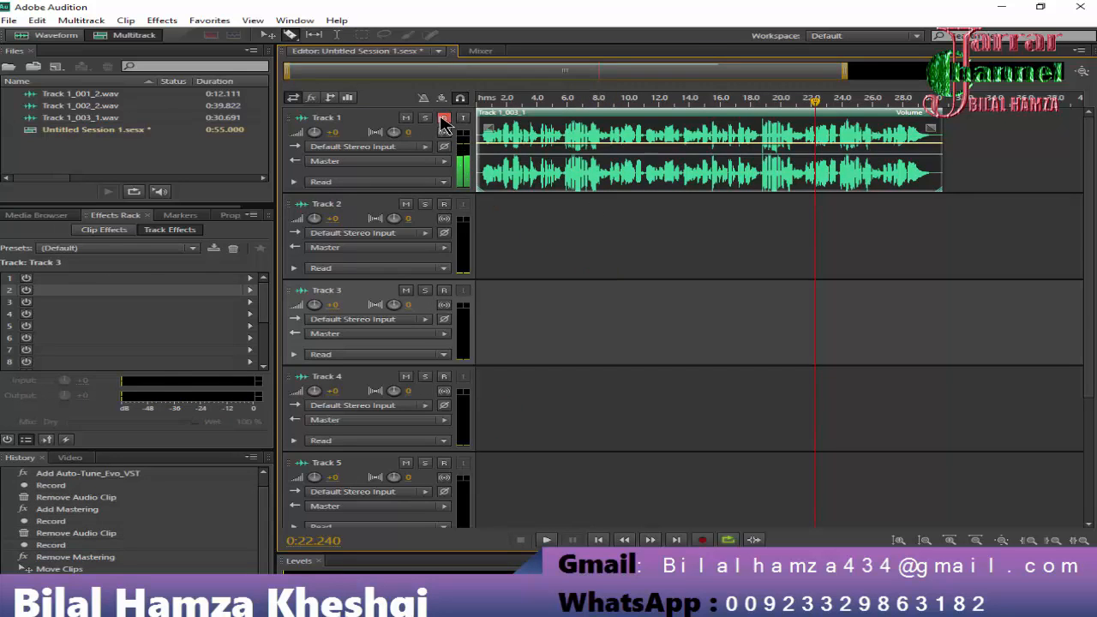
Arm Track 2 for recording and disarm Track 1.
{"action": "left_click", "coordinate": [445, 117]}
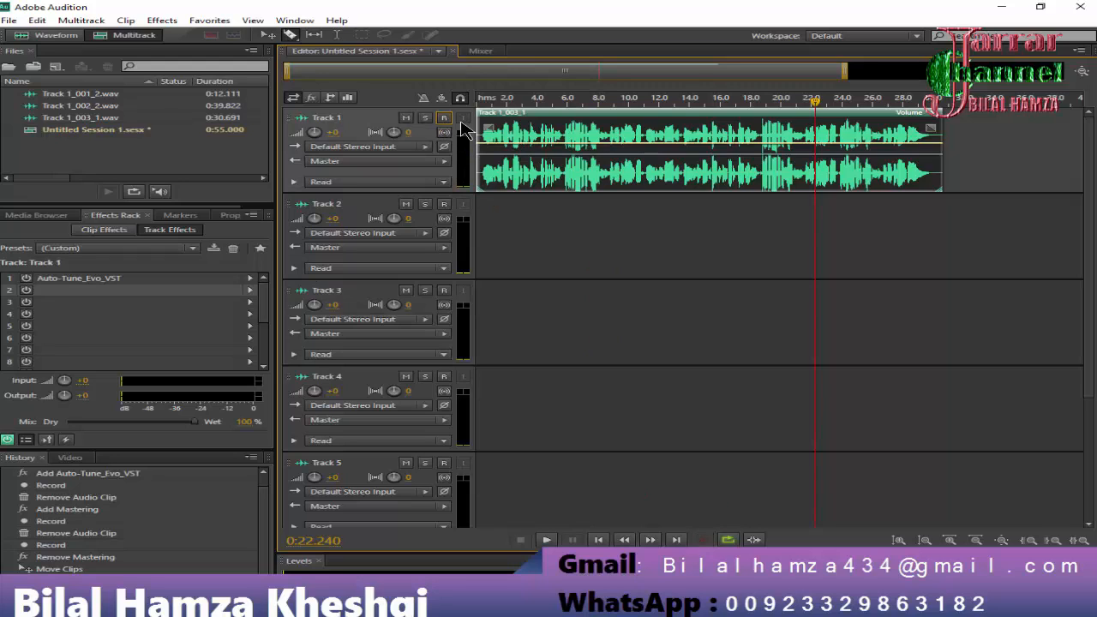
{"action": "left_click", "coordinate": [444, 117]}
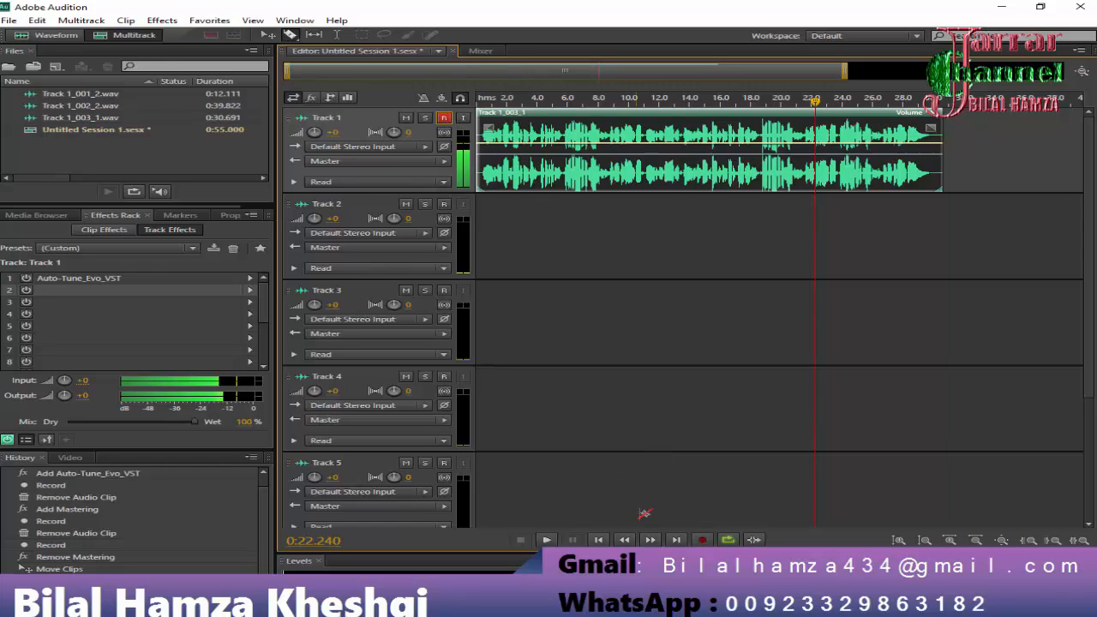
{"action": "left_click", "coordinate": [444, 205]}
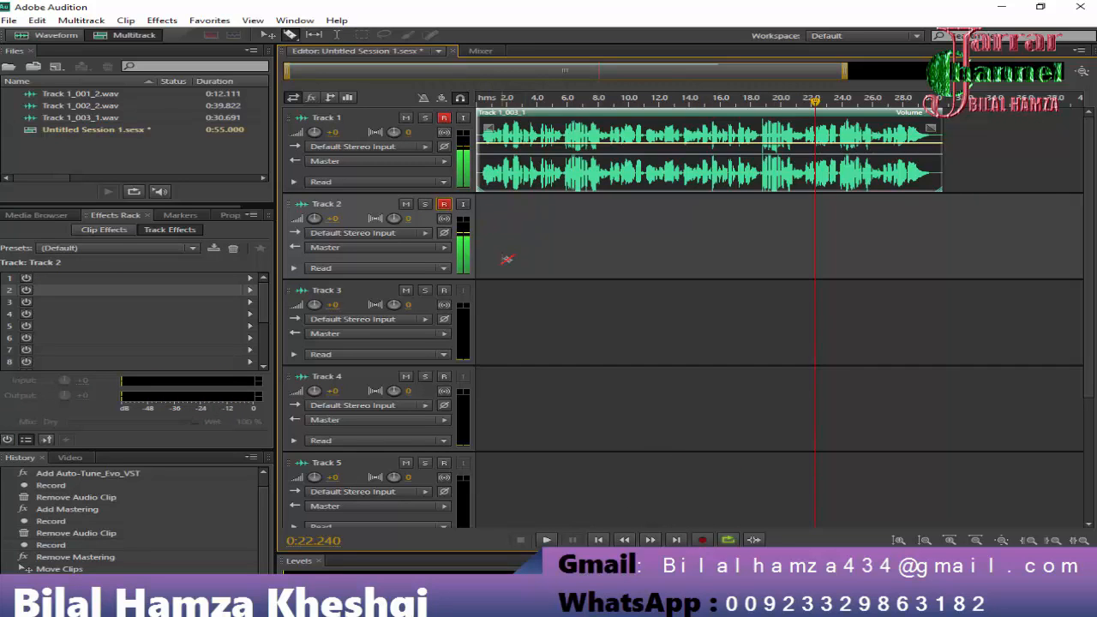
{"action": "left_click", "coordinate": [444, 117]}
Record a take about 5 seconds long on Track 2 from the session start and delete the clip.
{"action": "key", "text": "Home"}
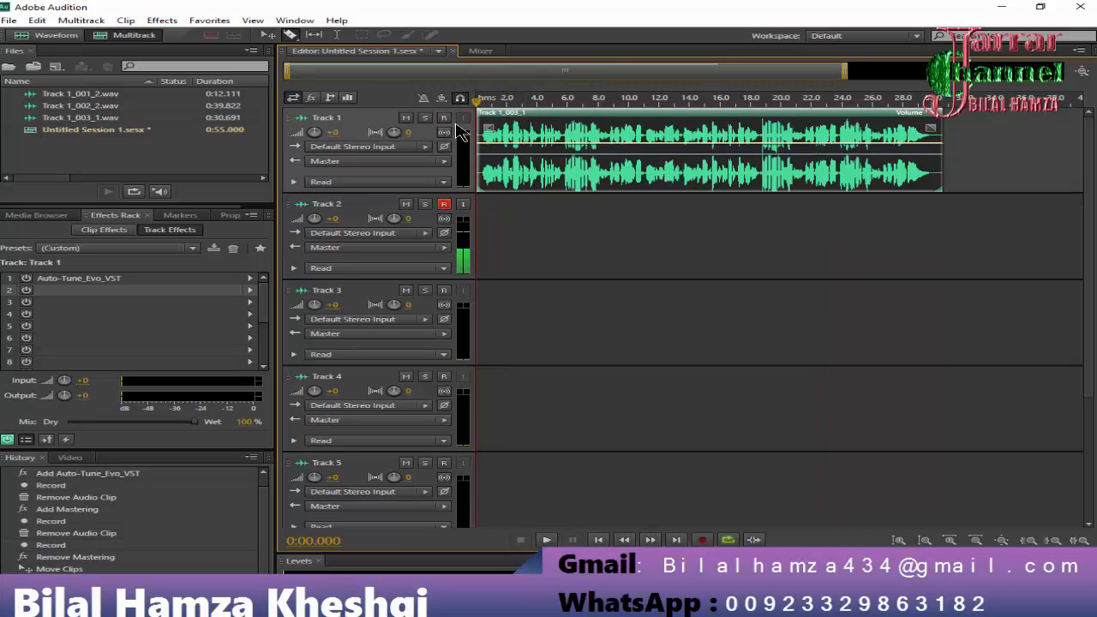
{"action": "left_click", "coordinate": [701, 540]}
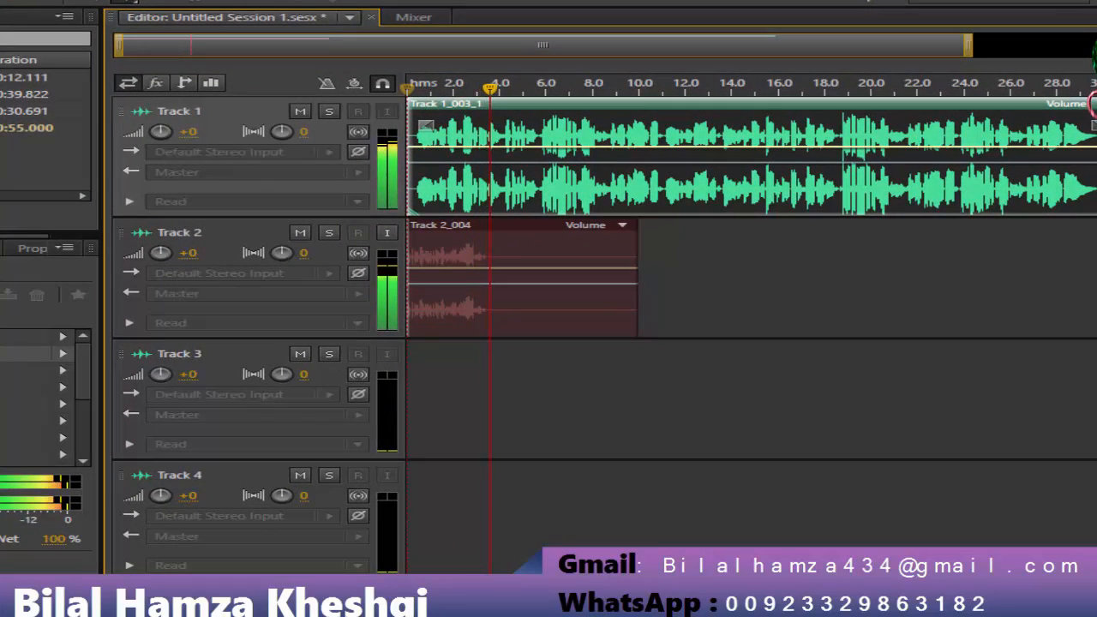
{"action": "key", "text": "space"}
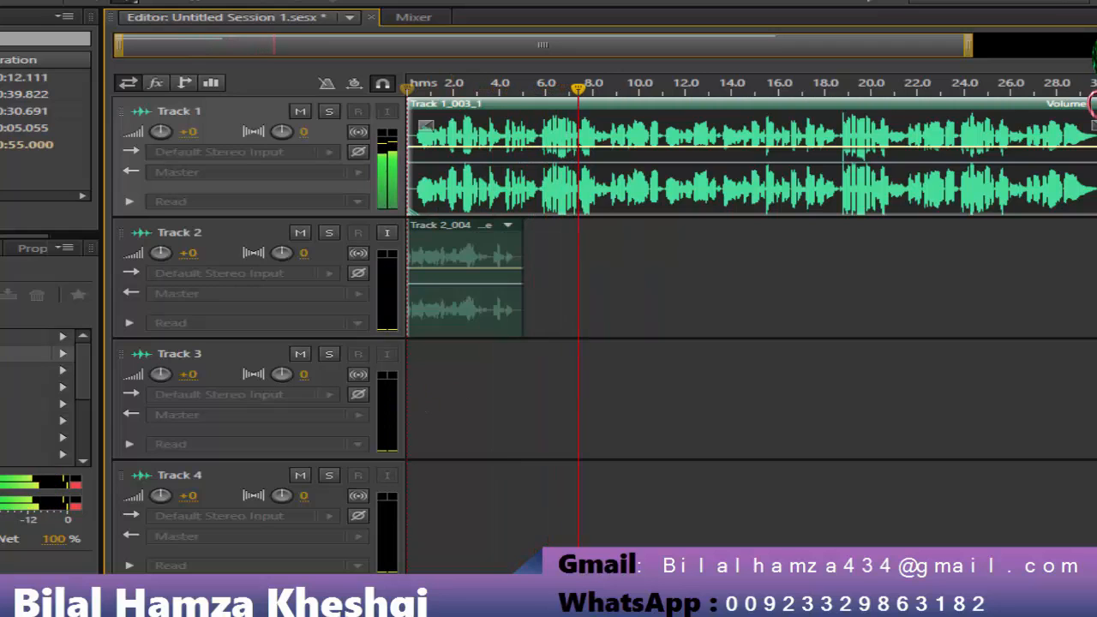
{"action": "key", "text": "space"}
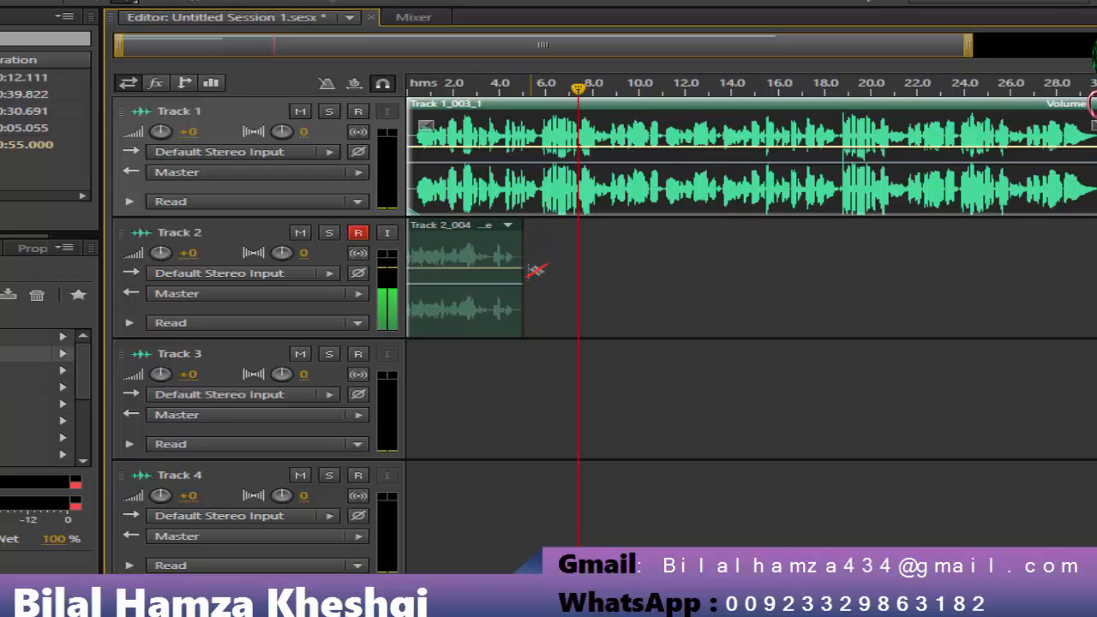
{"action": "left_click_drag", "start_coordinate": [525, 274], "coordinate": [960, 289]}
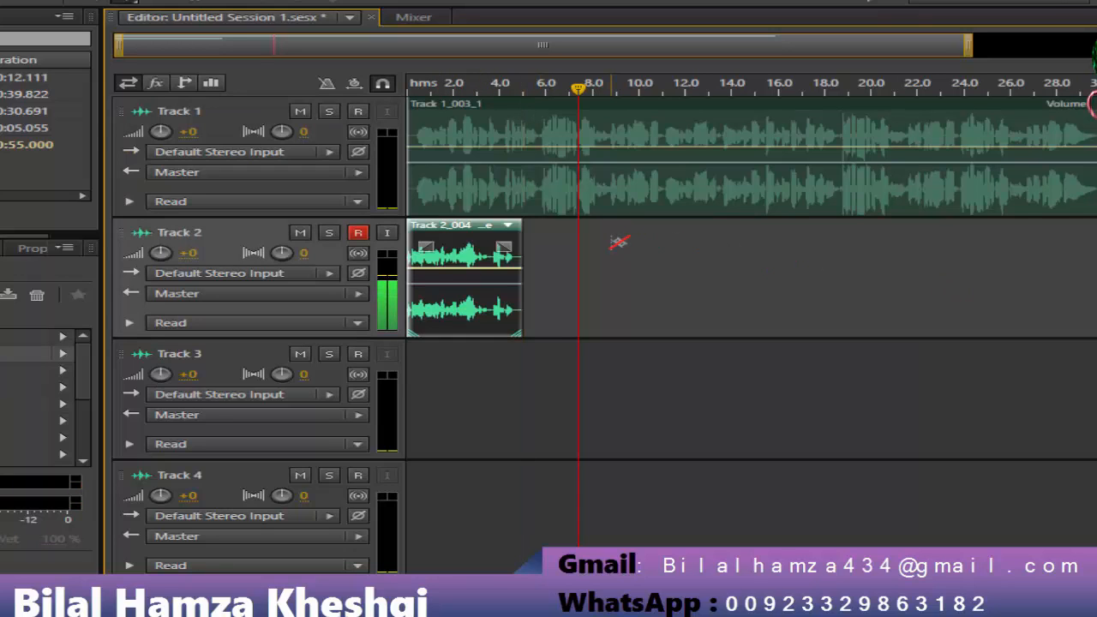
{"action": "key", "text": "Delete"}
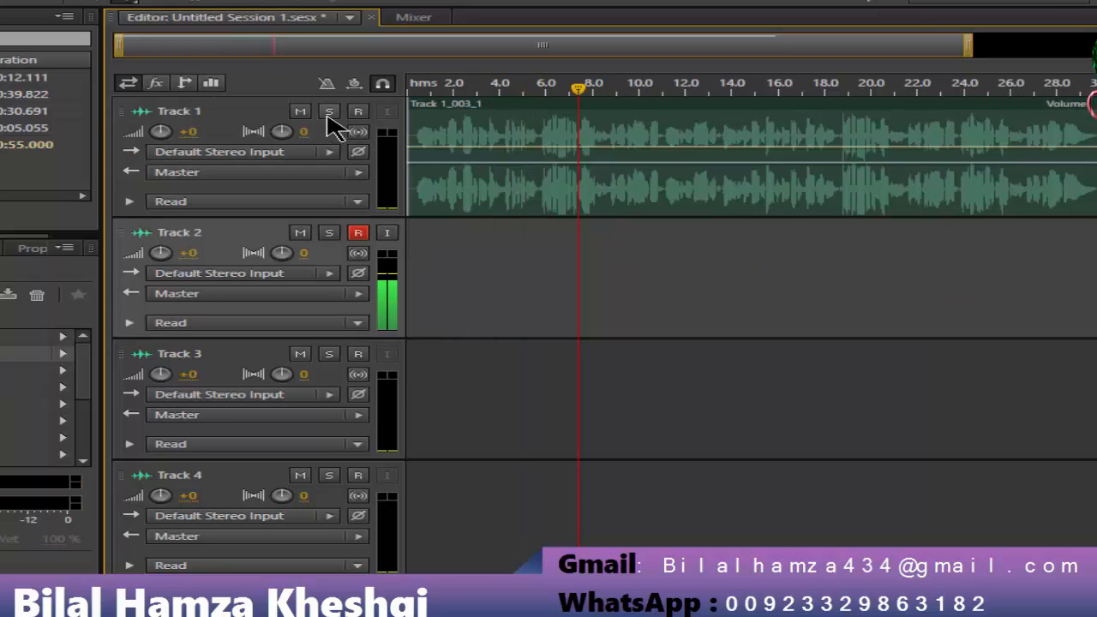
Mute Track 1 and record a take about 6.6 seconds long on Track 2 from the session start.
{"action": "left_click", "coordinate": [301, 111]}
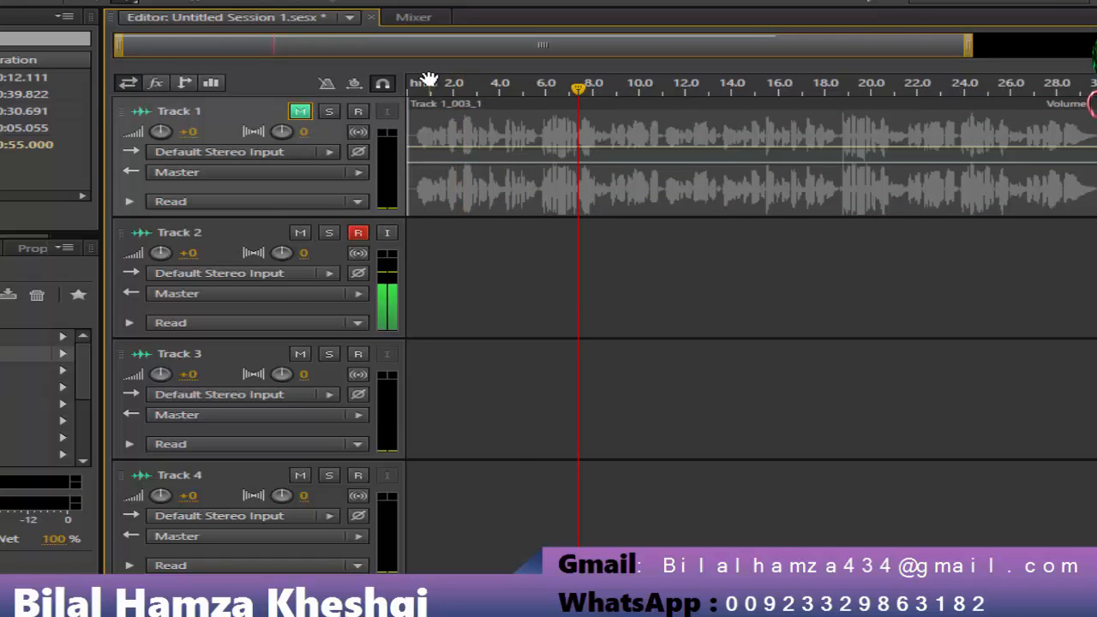
{"action": "left_click_drag", "start_coordinate": [421, 87], "coordinate": [383, 88]}
{"action": "left_click", "coordinate": [382, 86]}
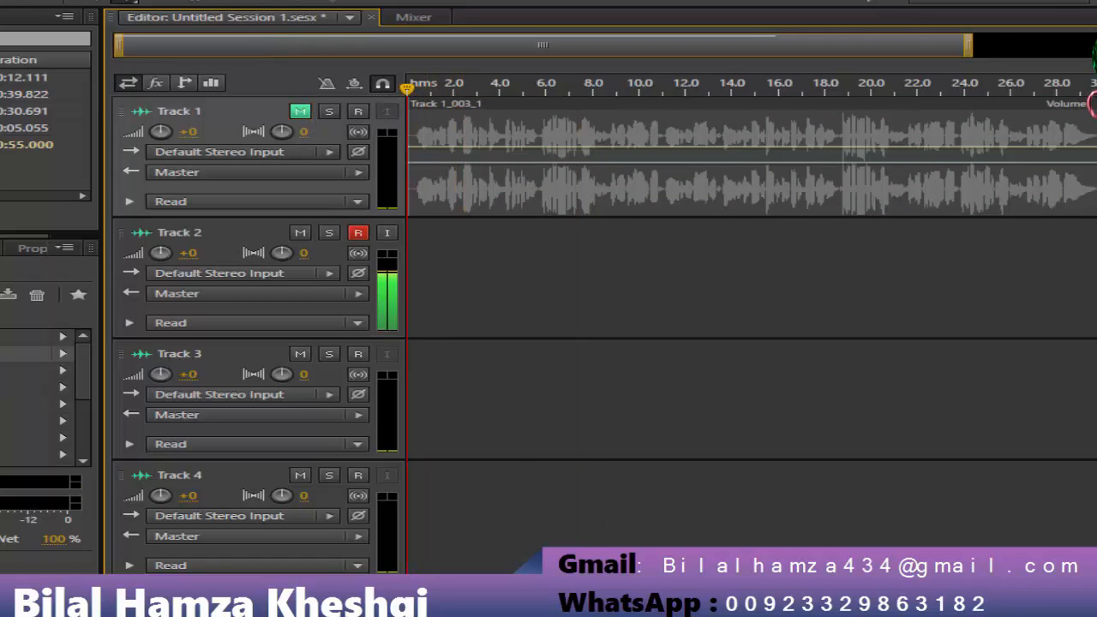
{"action": "key", "text": "shift+space"}
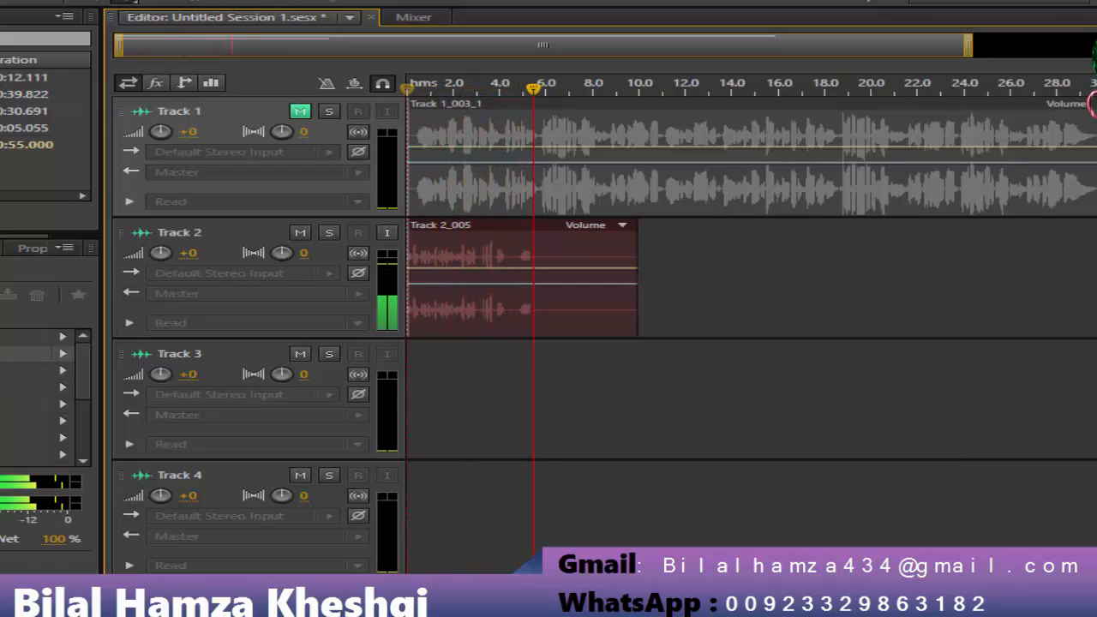
{"action": "key", "text": "shift+space"}
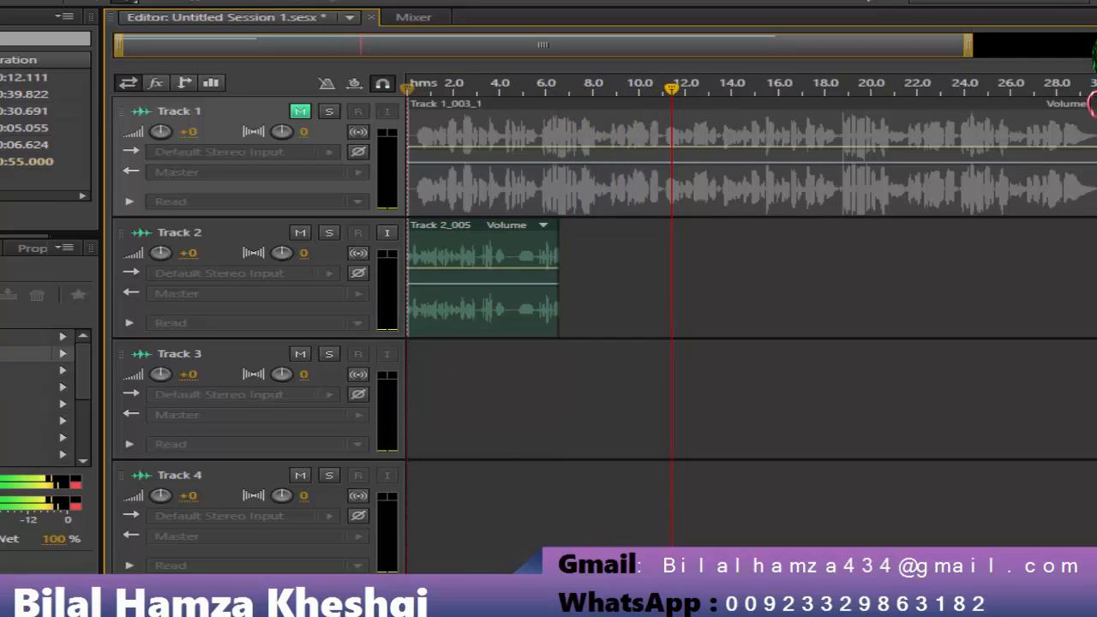
Stop playback of the second Track 2 take and delete its clip.
{"action": "left_click", "coordinate": [386, 229]}
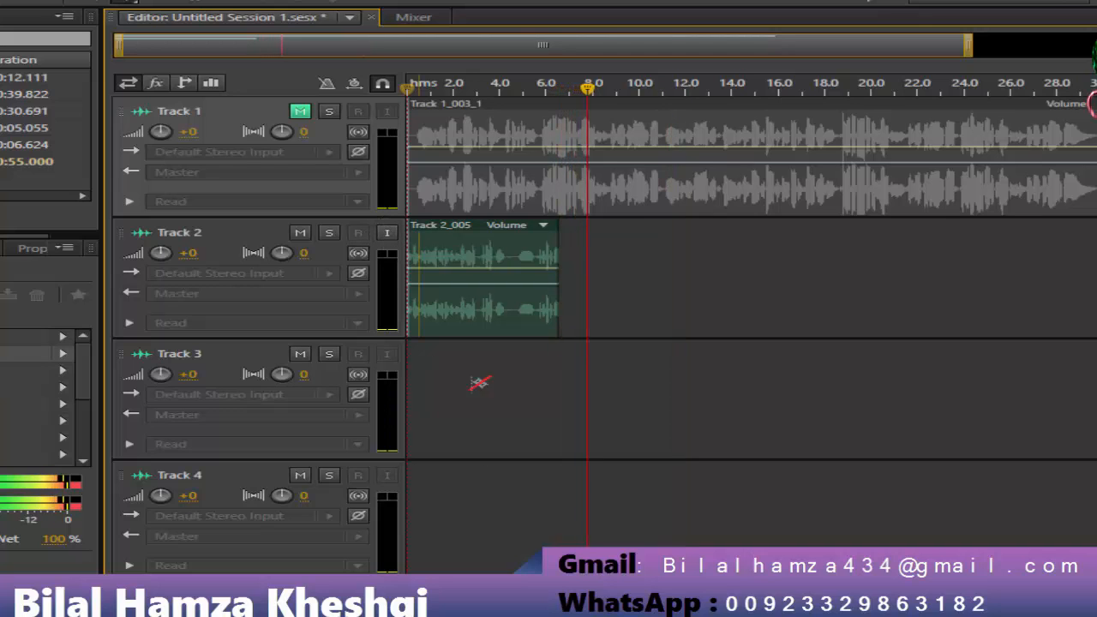
{"action": "key", "text": "space"}
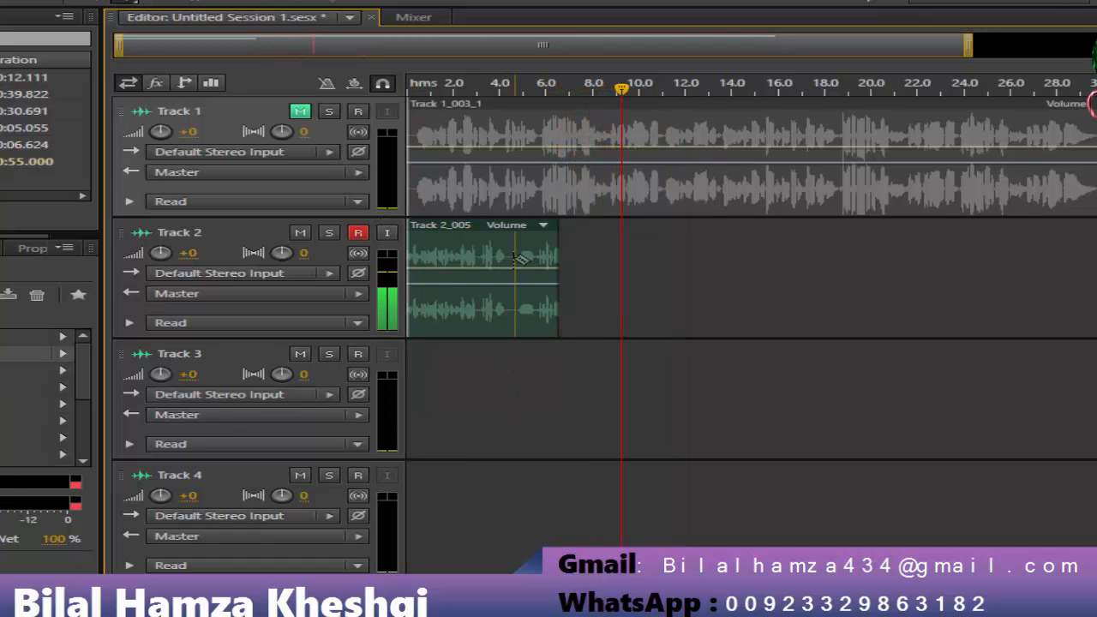
{"action": "left_click", "coordinate": [495, 230]}
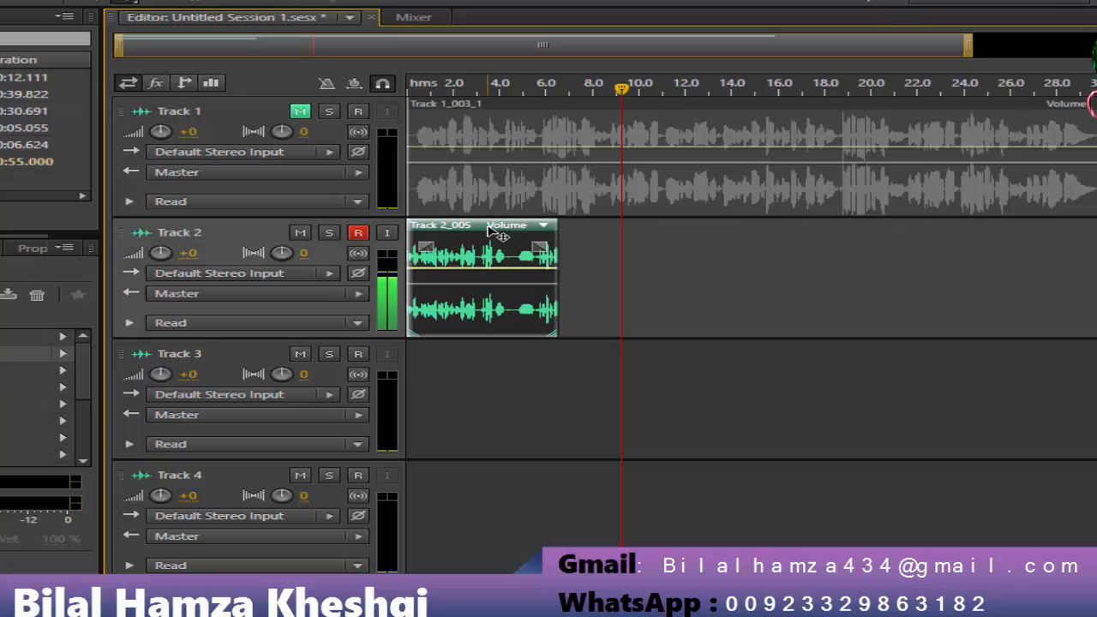
{"action": "key", "text": "Delete"}
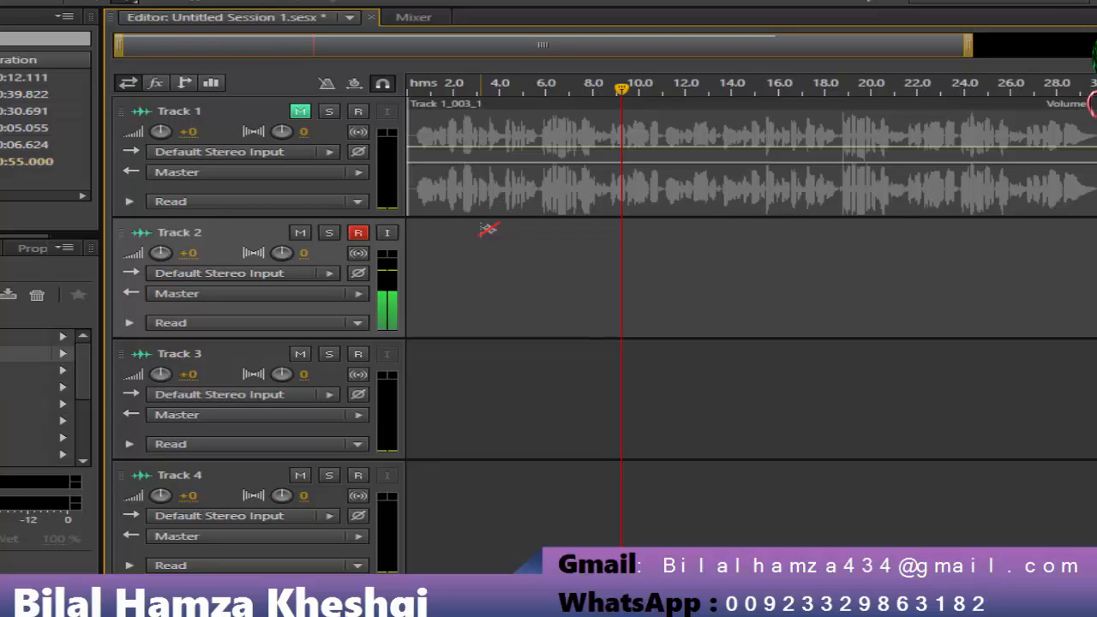
Turn input monitoring on Track 2 on and back off.
{"action": "left_click", "coordinate": [388, 234]}
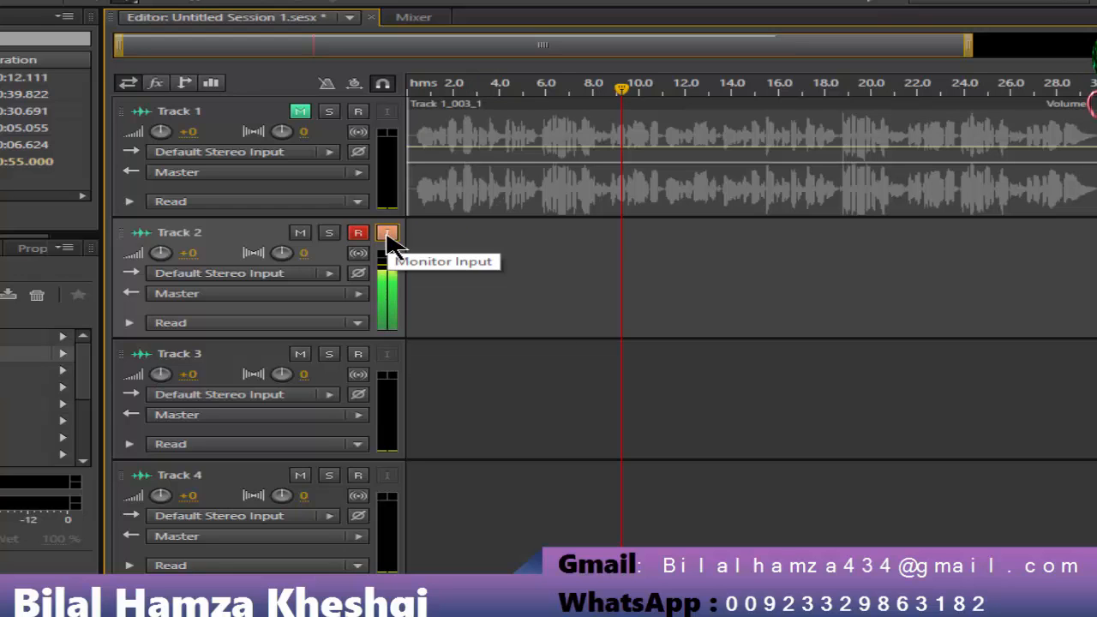
{"action": "left_click", "coordinate": [386, 236]}
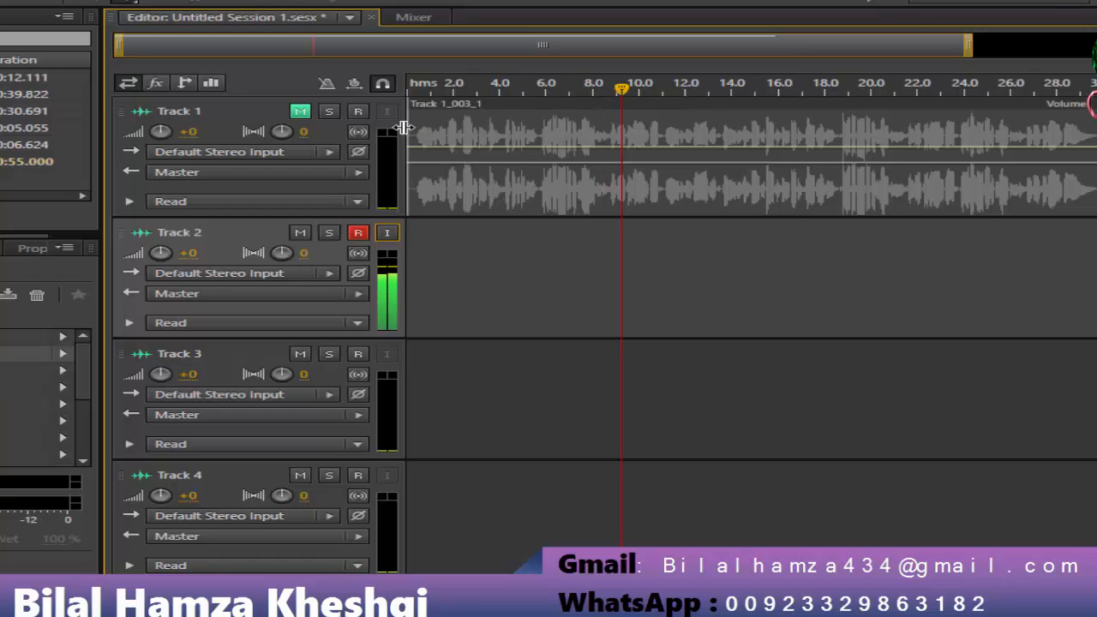
Unmute Track 1 and return the playhead to the session start.
{"action": "left_click", "coordinate": [515, 109]}
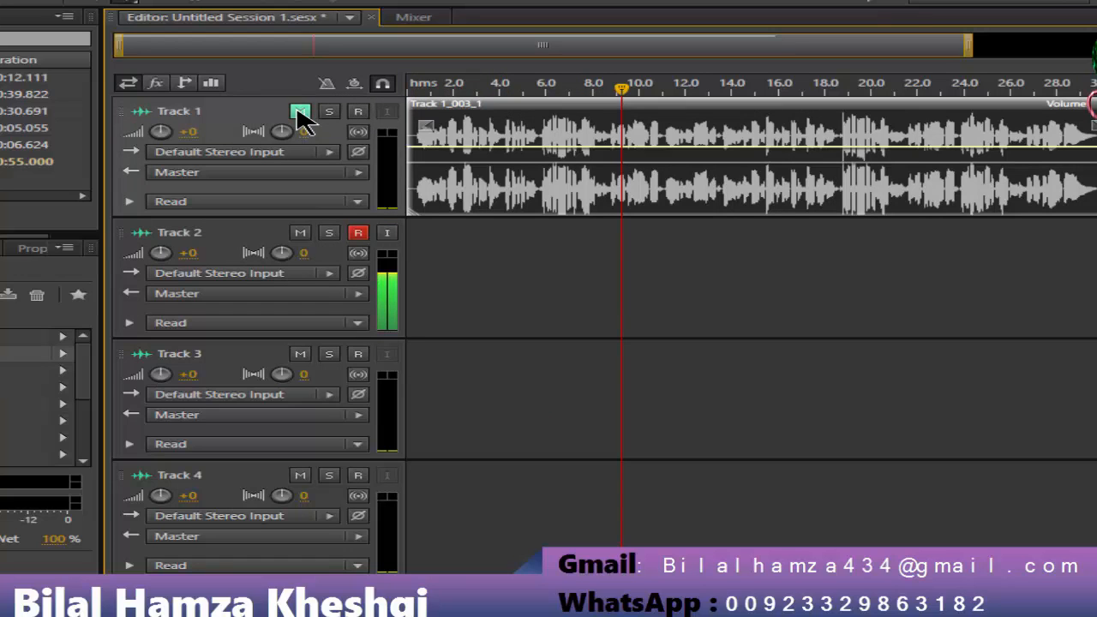
{"action": "left_click", "coordinate": [300, 110]}
{"action": "left_click_drag", "start_coordinate": [622, 93], "coordinate": [363, 88]}
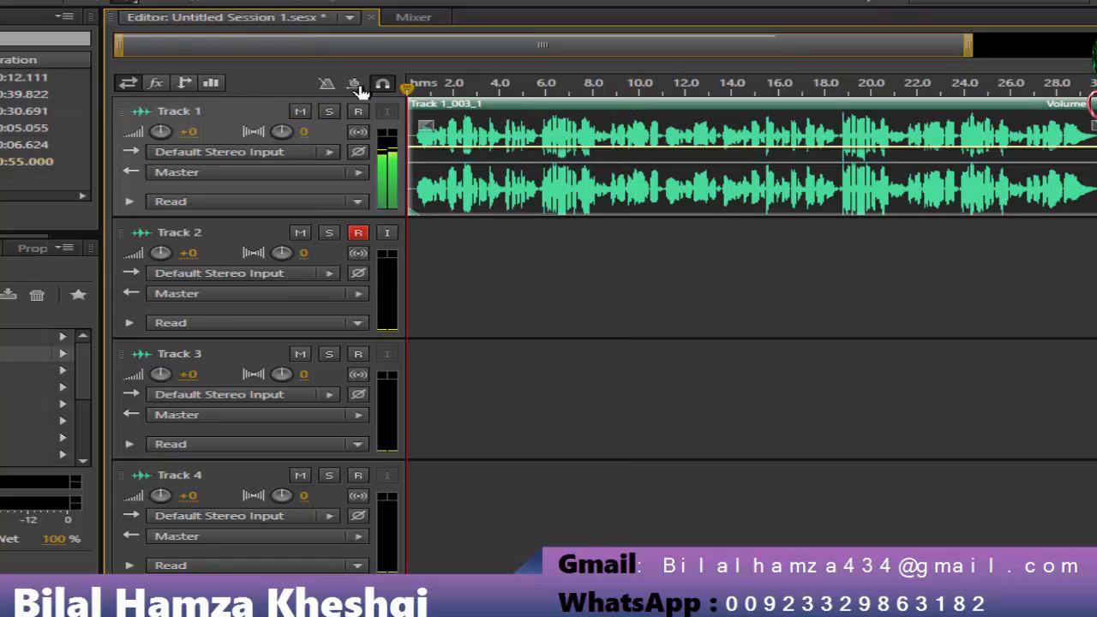
Open Track 1's Auto-Tune_Evo_VST effect, and set its Retune Speed to 0 and its scale to Minor.
{"action": "double_click", "coordinate": [3, 337]}
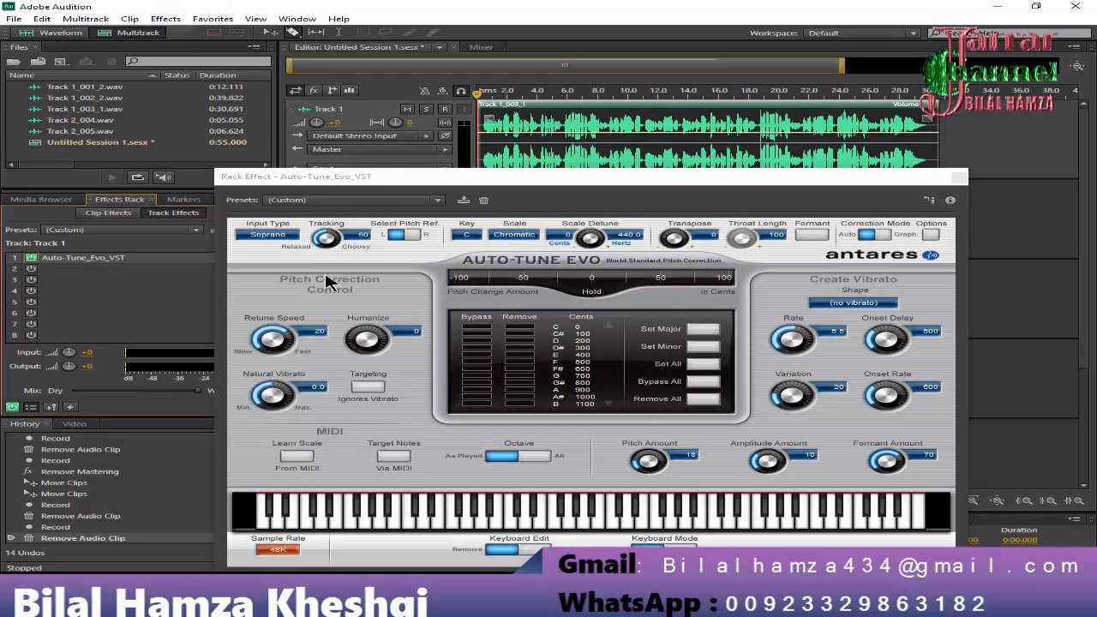
{"action": "left_click_drag", "start_coordinate": [271, 337], "coordinate": [255, 294]}
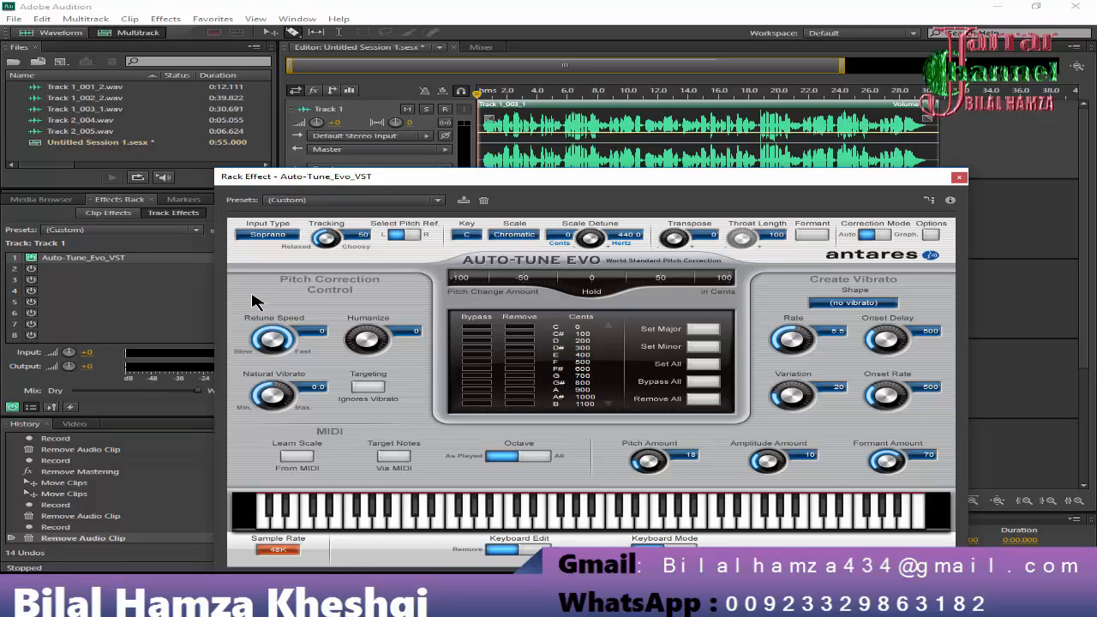
{"action": "left_click", "coordinate": [517, 236]}
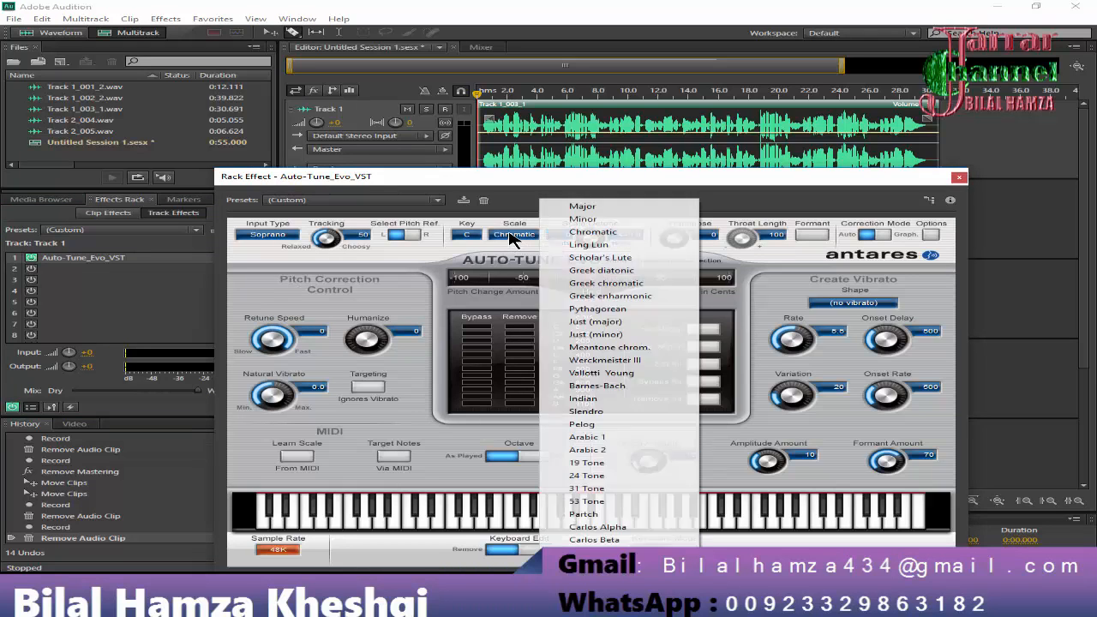
{"action": "left_click", "coordinate": [582, 219]}
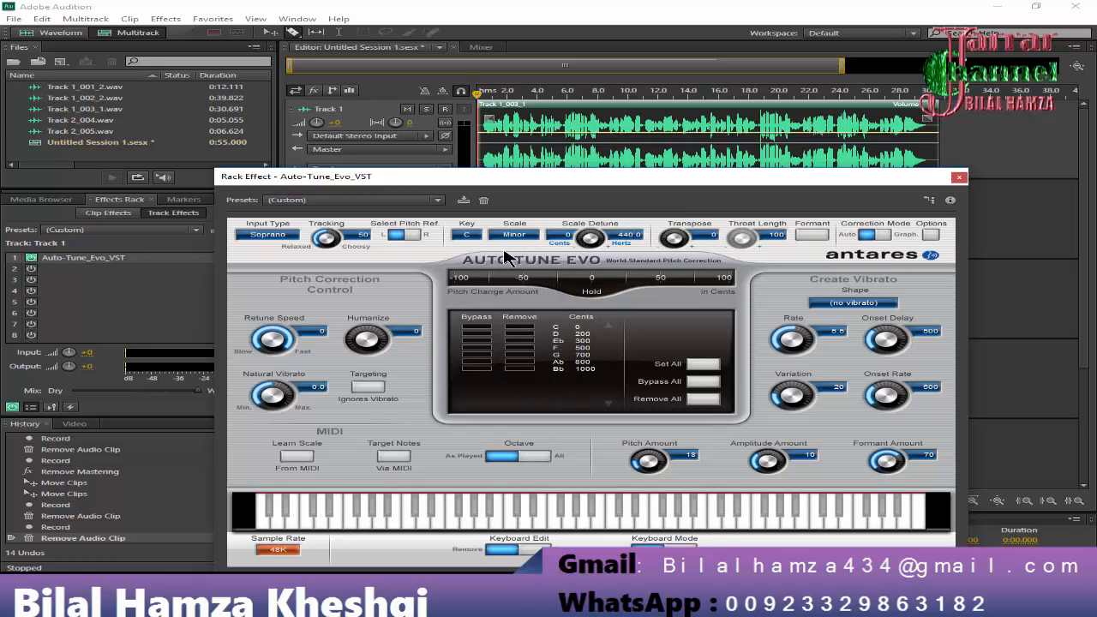
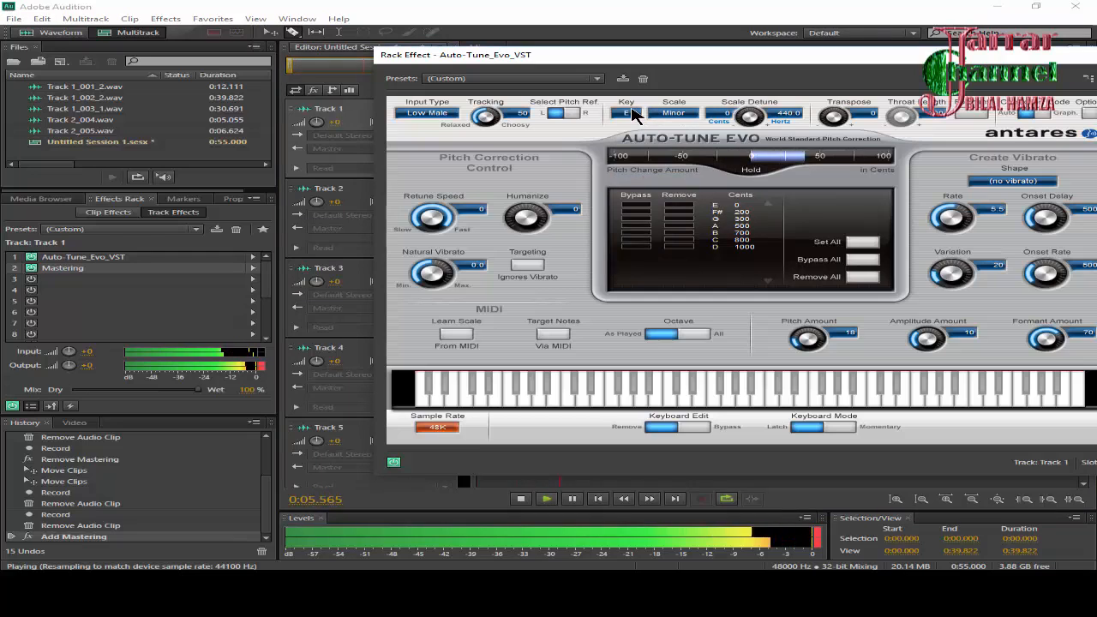
Try F and F# in turn as the Auto-Tune key while the track plays.
{"action": "left_click", "coordinate": [630, 113]}
{"action": "left_click", "coordinate": [649, 189]}
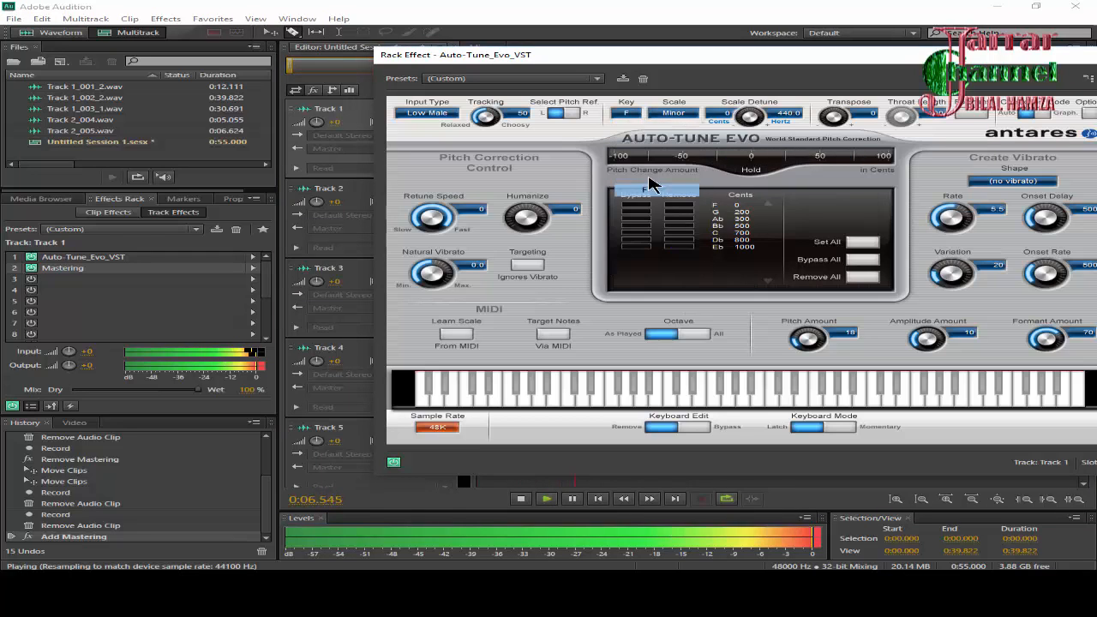
{"action": "left_click", "coordinate": [638, 114]}
{"action": "left_click", "coordinate": [648, 208]}
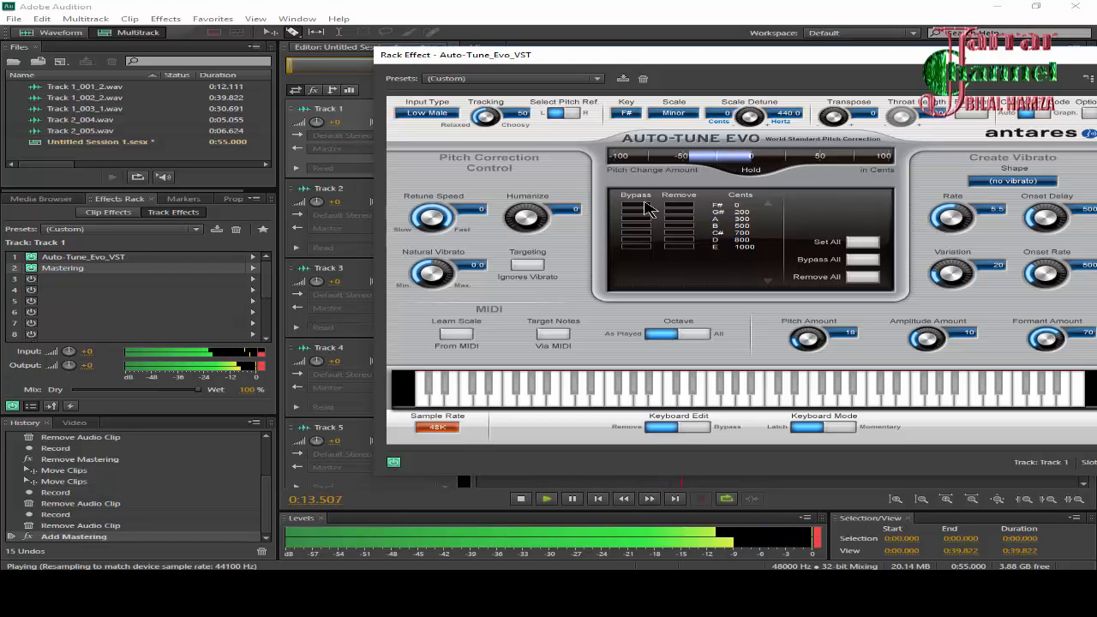
Set Auto-Tune's Tracking to 72, move the effect window clear of the workspace edge and stop playback.
{"action": "left_click_drag", "start_coordinate": [497, 117], "coordinate": [506, 148]}
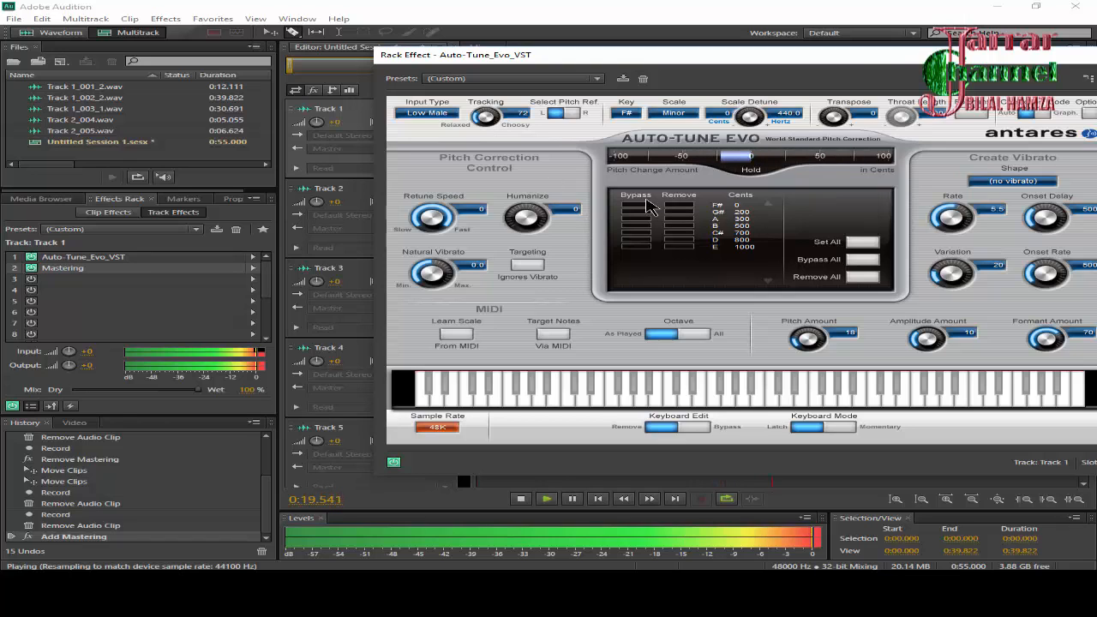
{"action": "left_click_drag", "start_coordinate": [844, 64], "coordinate": [626, 67]}
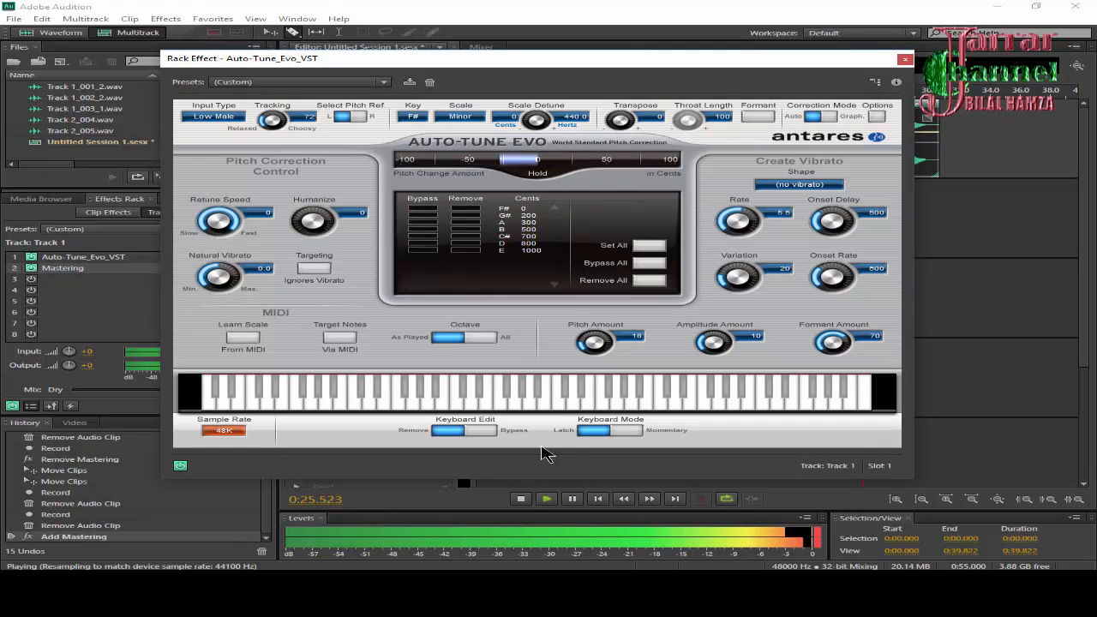
{"action": "left_click", "coordinate": [522, 499]}
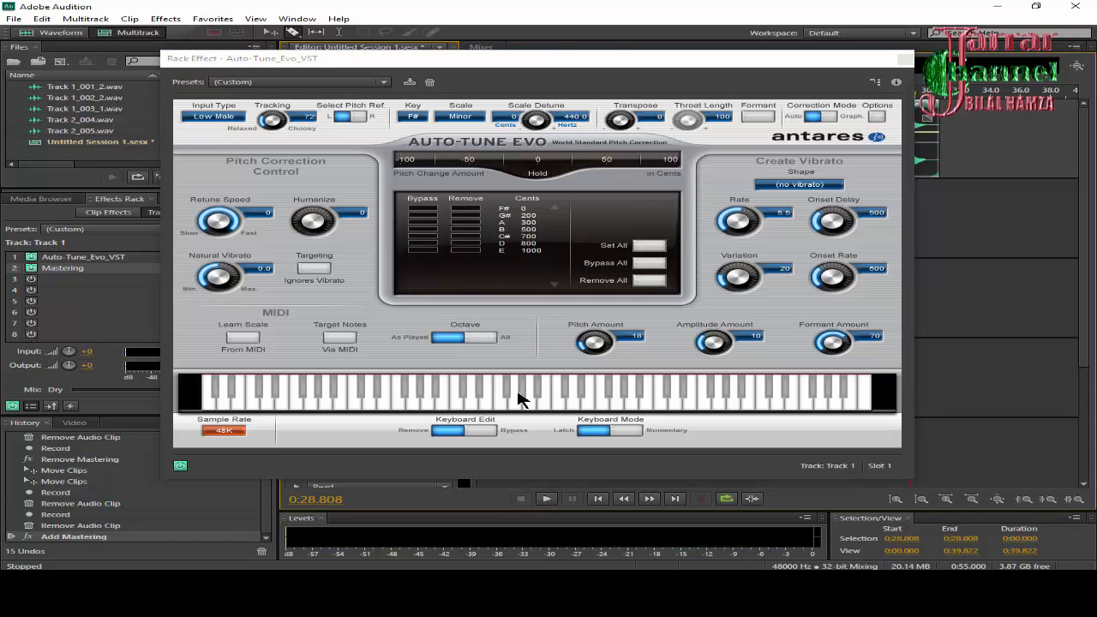
Try Db as the Auto-Tune key and play the session from its start.
{"action": "left_click", "coordinate": [413, 116]}
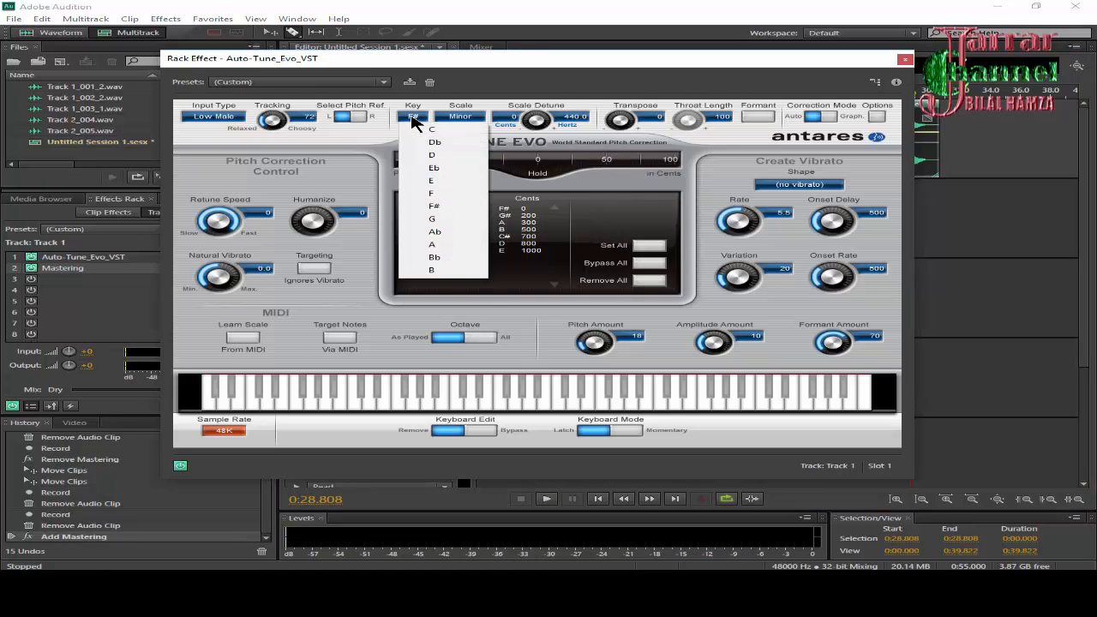
{"action": "left_click", "coordinate": [440, 144]}
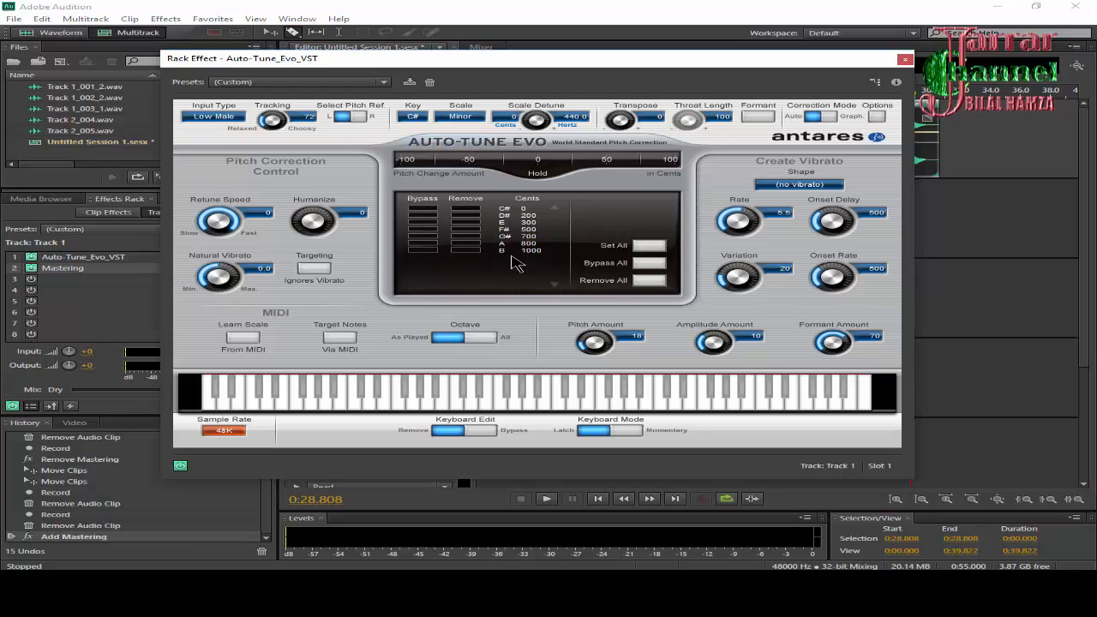
{"action": "left_click", "coordinate": [598, 499]}
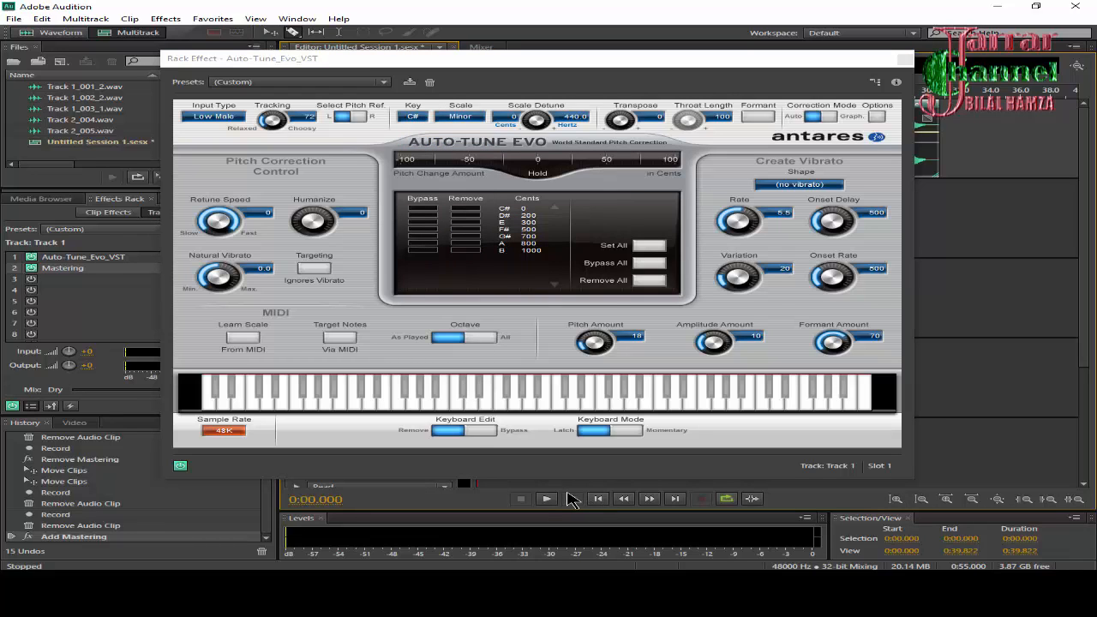
{"action": "left_click", "coordinate": [546, 499]}
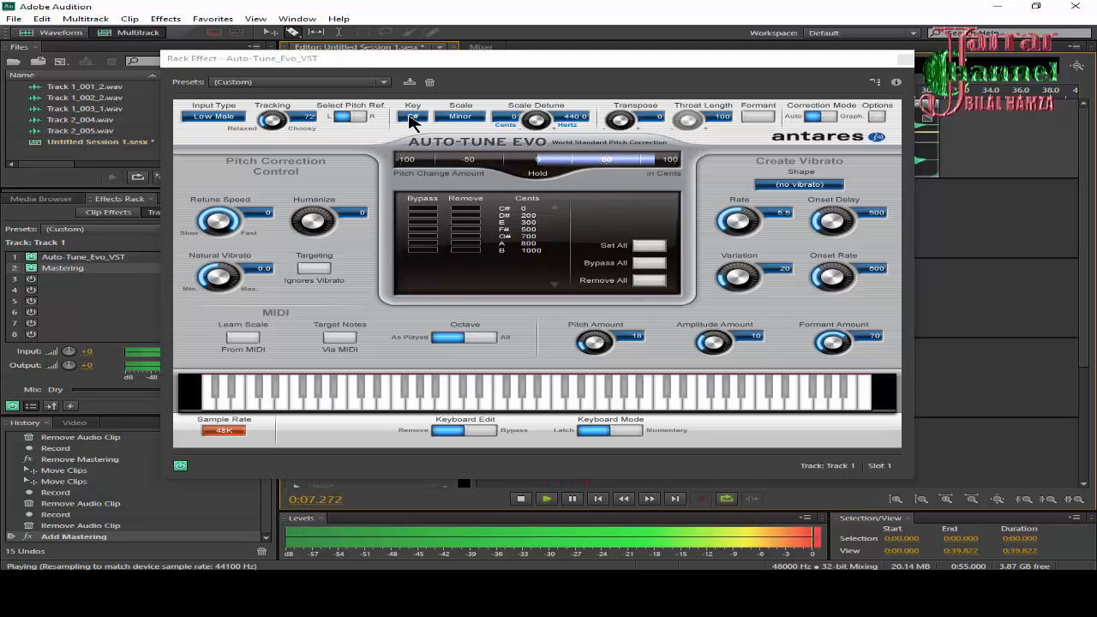
Try Eb as the key during playback, return the key to F# and stop playback.
{"action": "left_click", "coordinate": [411, 121]}
{"action": "left_click", "coordinate": [429, 150]}
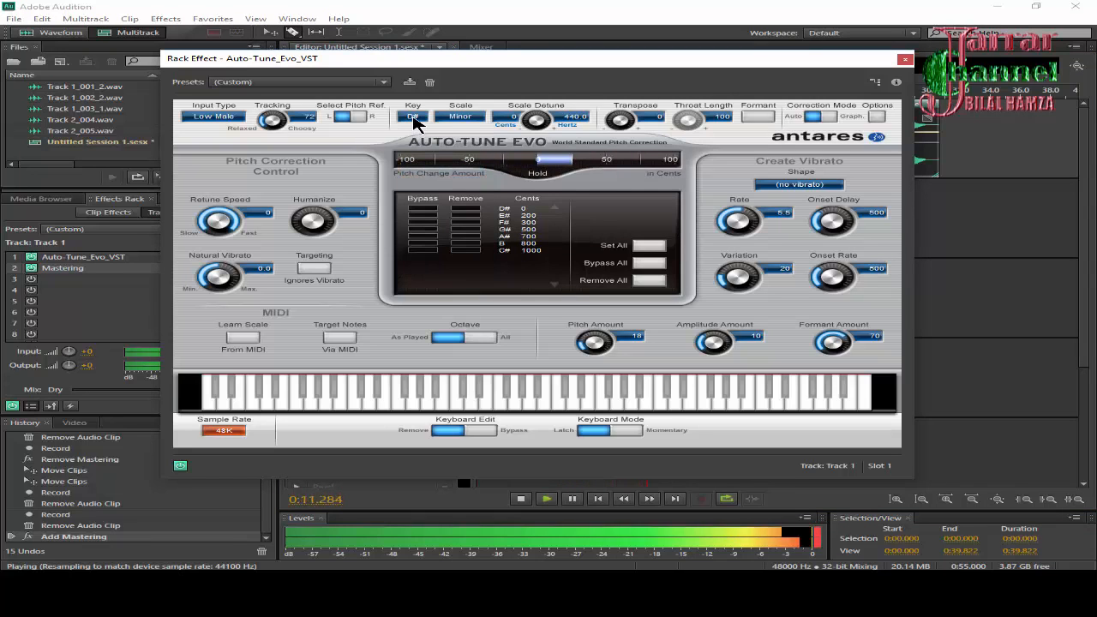
{"action": "left_click", "coordinate": [413, 118]}
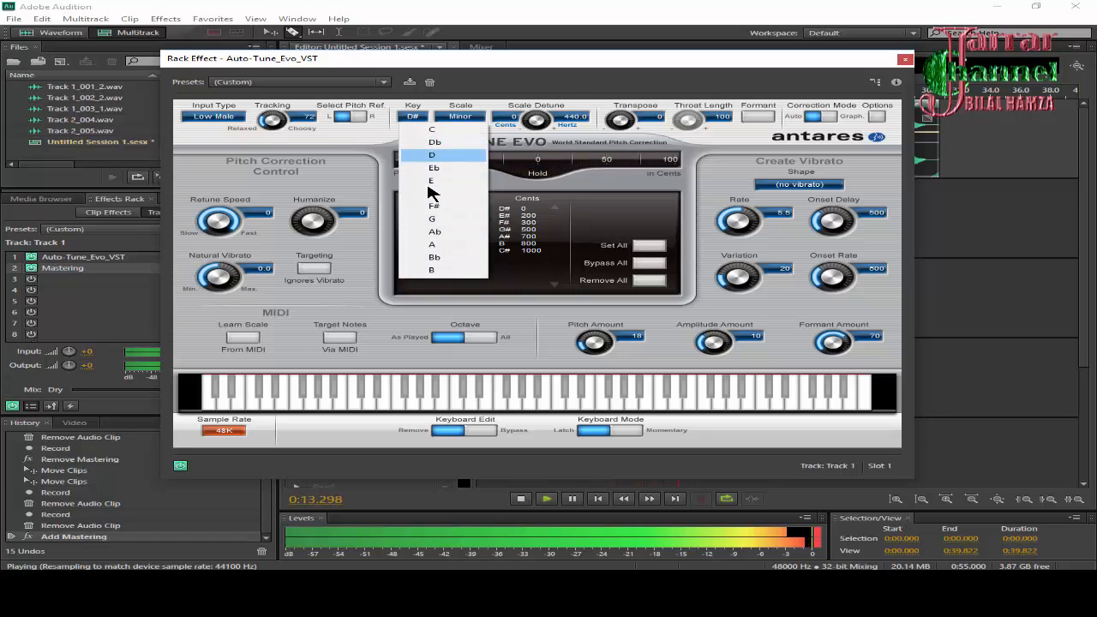
{"action": "left_click", "coordinate": [433, 205]}
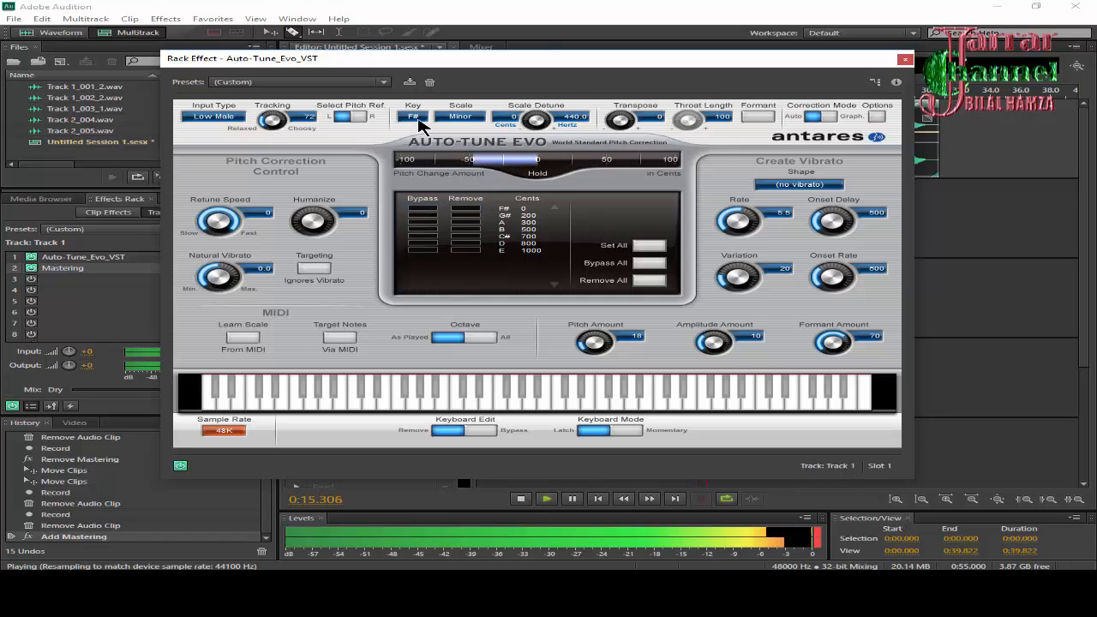
{"action": "left_click", "coordinate": [522, 499]}
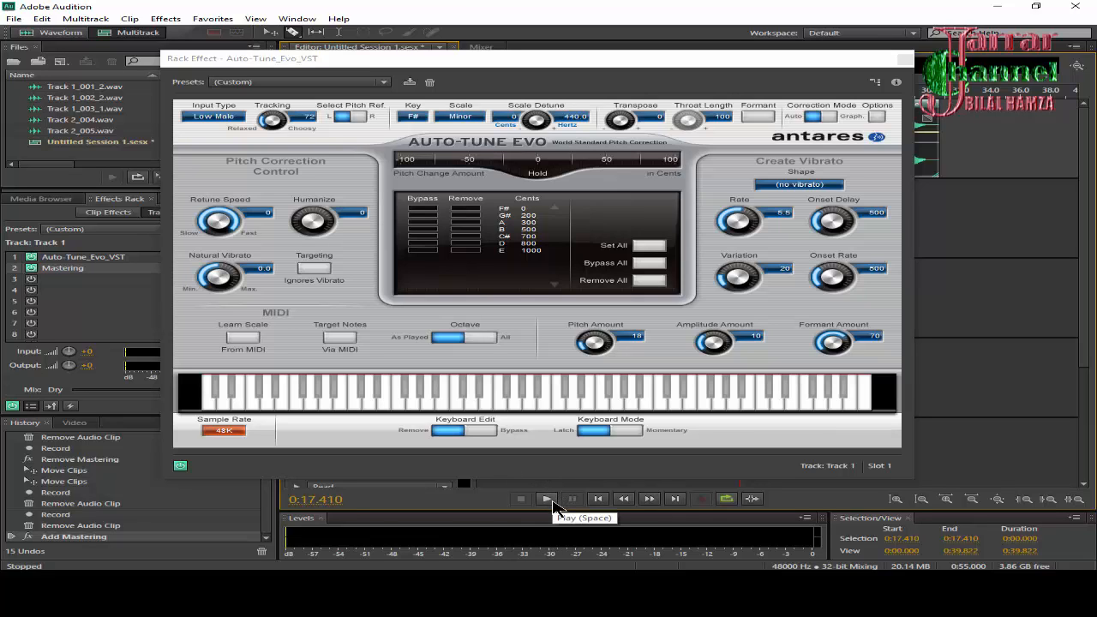
Compare Retune Speed at 400 and at 0 while the track plays, and stop playback.
{"action": "left_click_drag", "start_coordinate": [219, 221], "coordinate": [225, 334]}
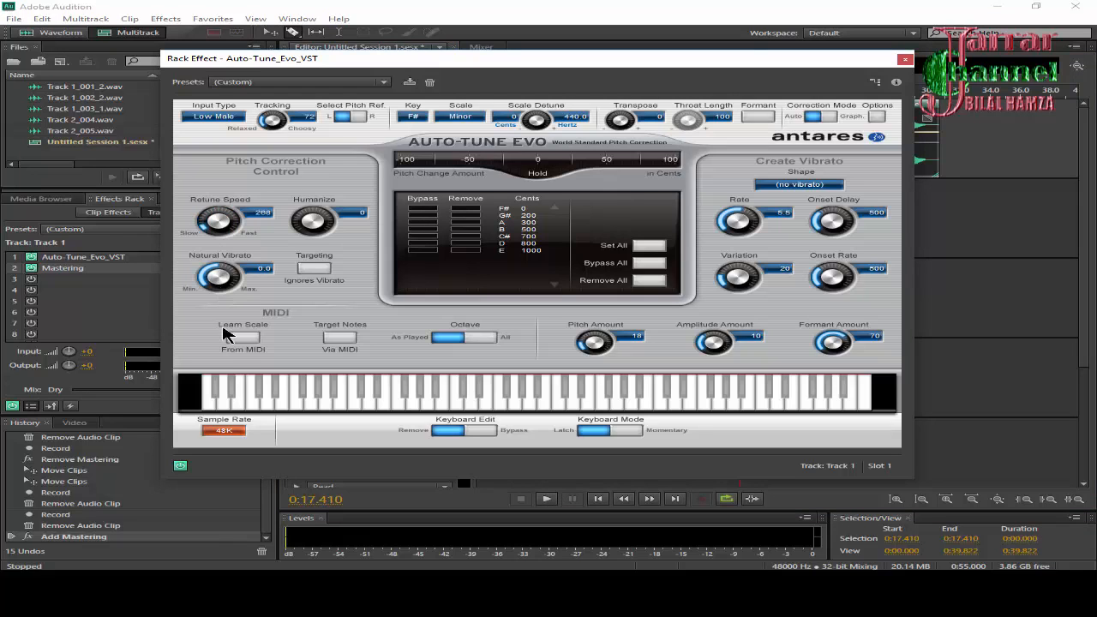
{"action": "left_click", "coordinate": [547, 499]}
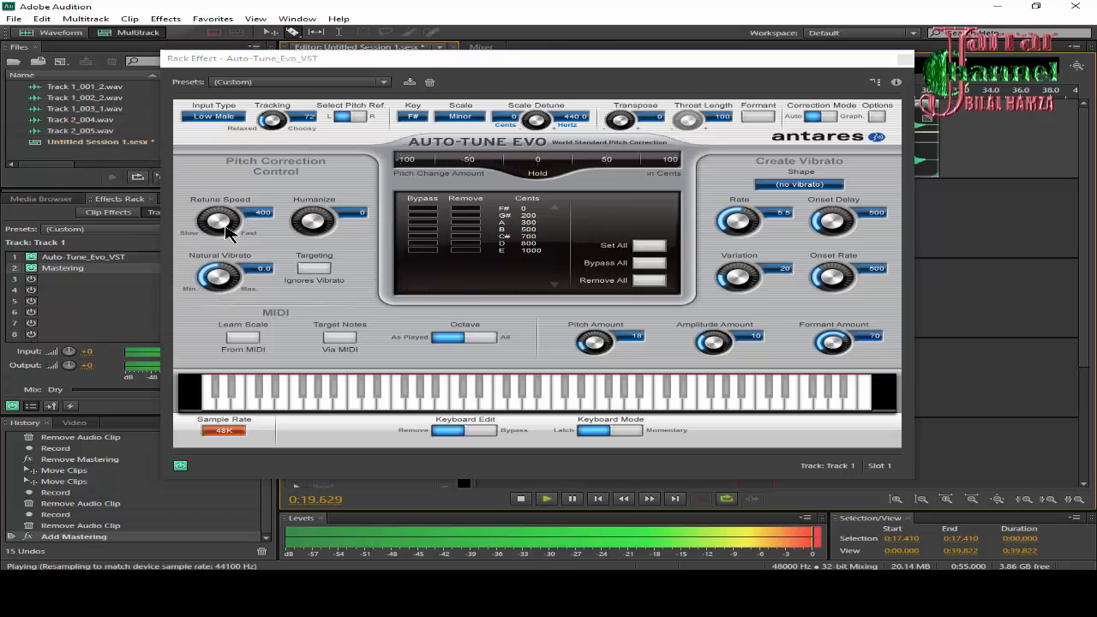
{"action": "left_click_drag", "start_coordinate": [228, 231], "coordinate": [217, 108]}
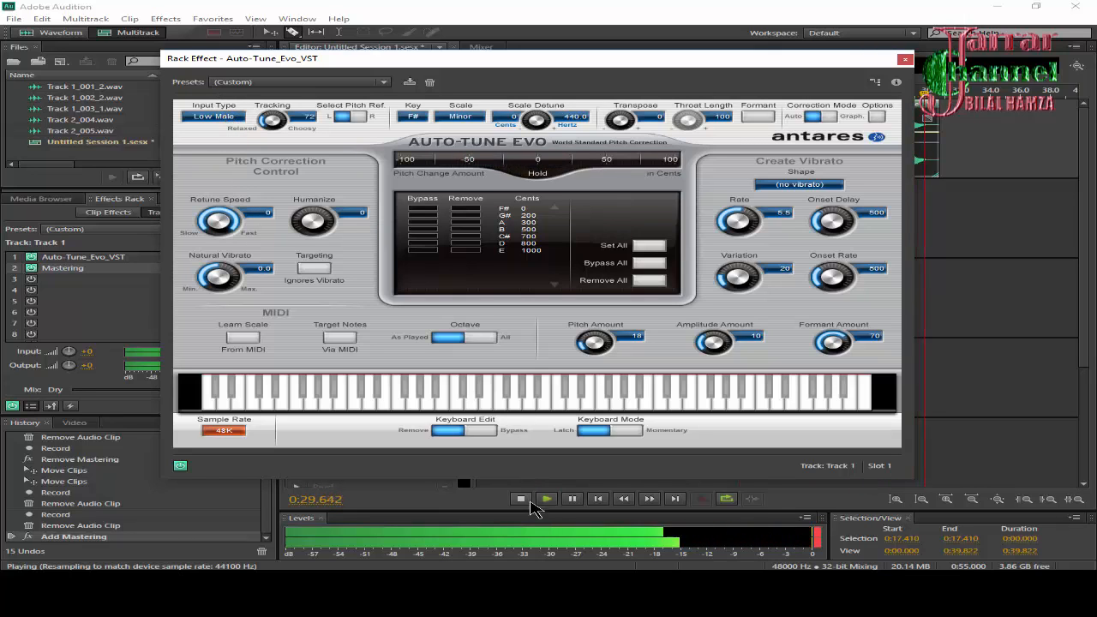
{"action": "key", "text": "space"}
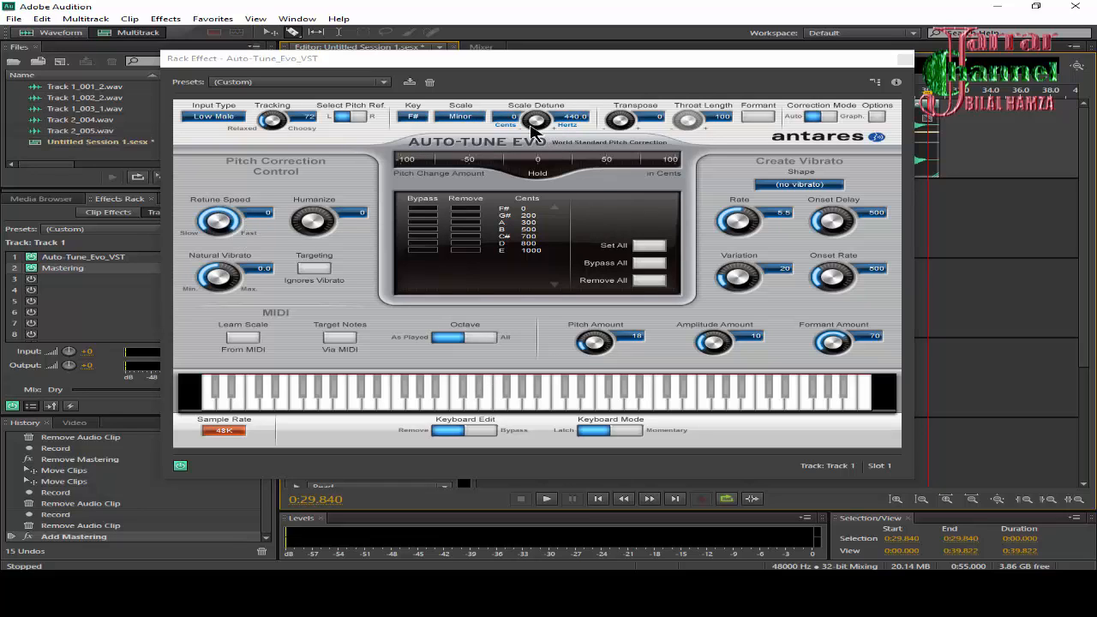
Try a Scale Detune of 100 cents during playback, reset it to 0 and stop playback.
{"action": "left_click", "coordinate": [547, 500]}
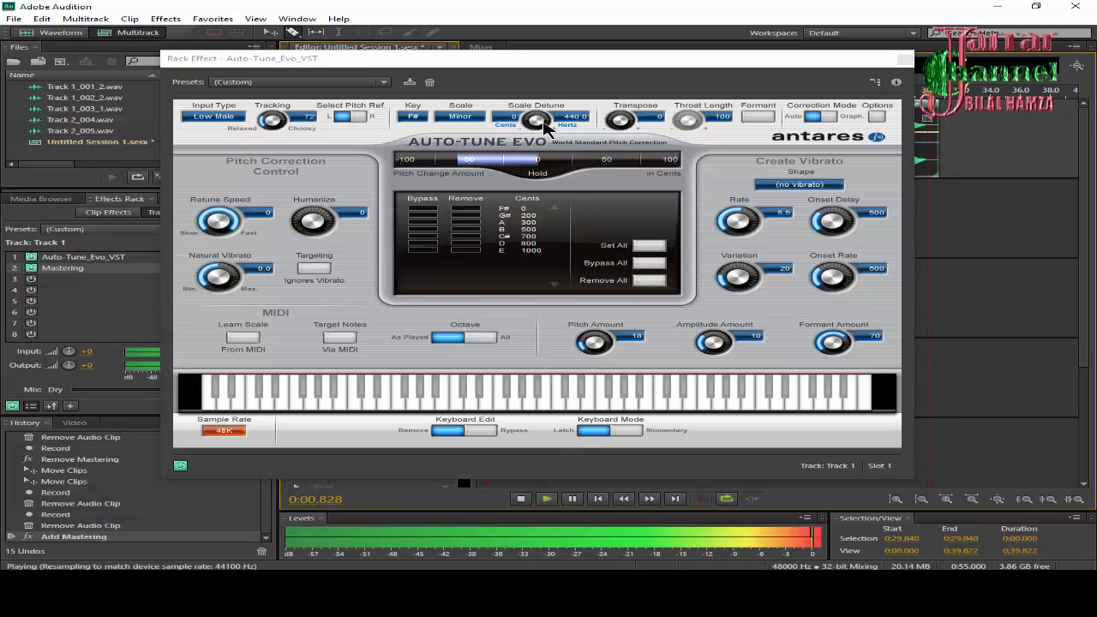
{"action": "left_click_drag", "start_coordinate": [544, 125], "coordinate": [540, 49]}
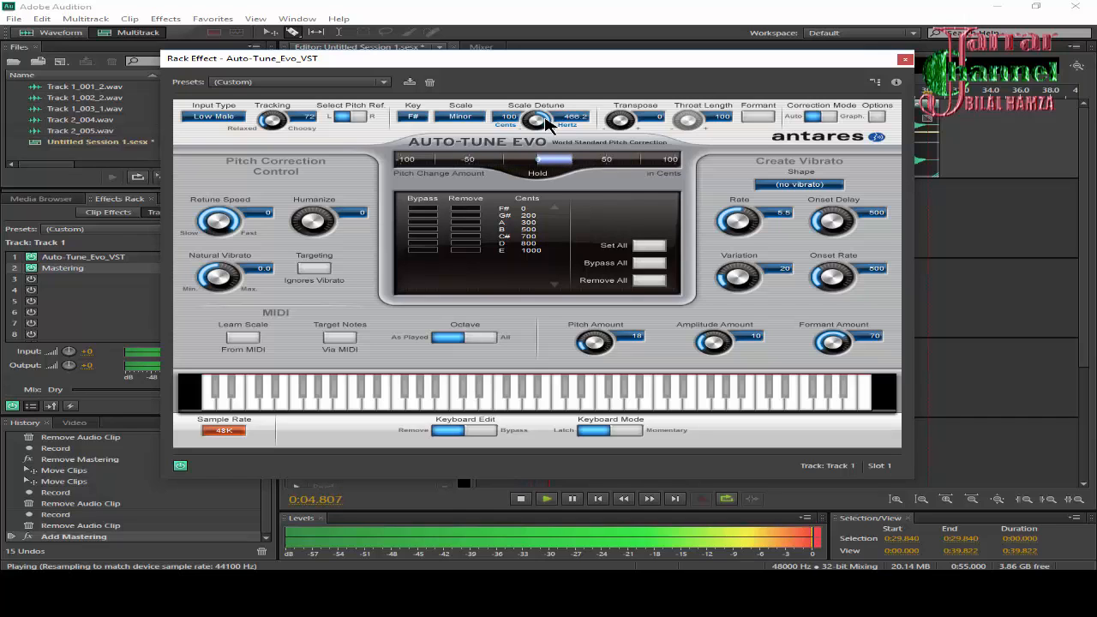
{"action": "left_click_drag", "start_coordinate": [547, 123], "coordinate": [519, 289]}
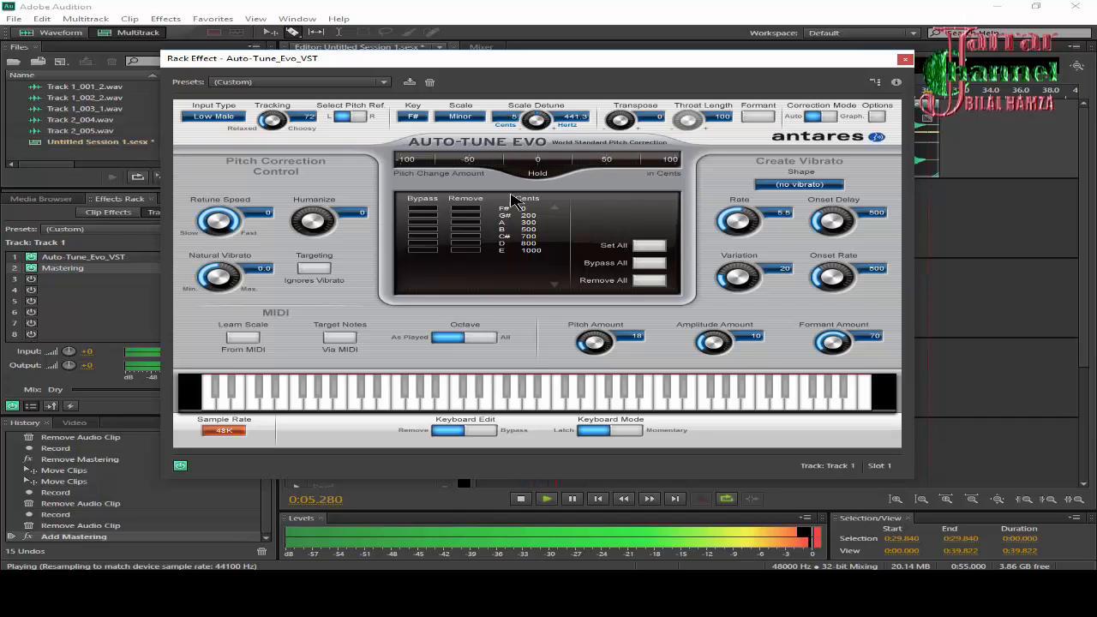
{"action": "left_click", "coordinate": [536, 125], "text": "ctrl"}
{"action": "left_click", "coordinate": [521, 501]}
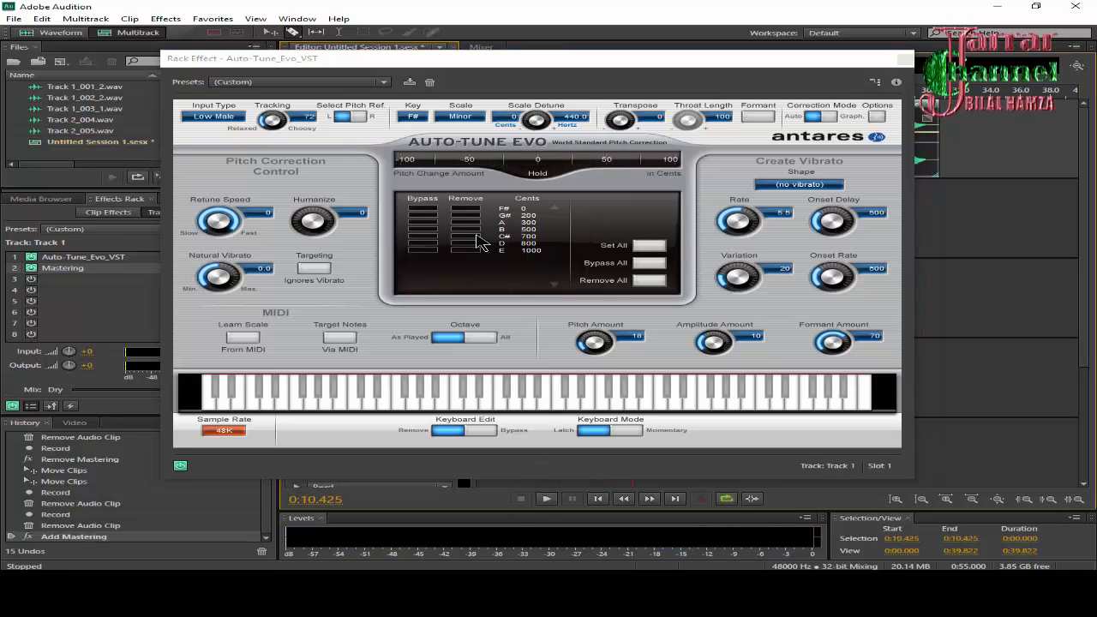
{"action": "left_click", "coordinate": [540, 124]}
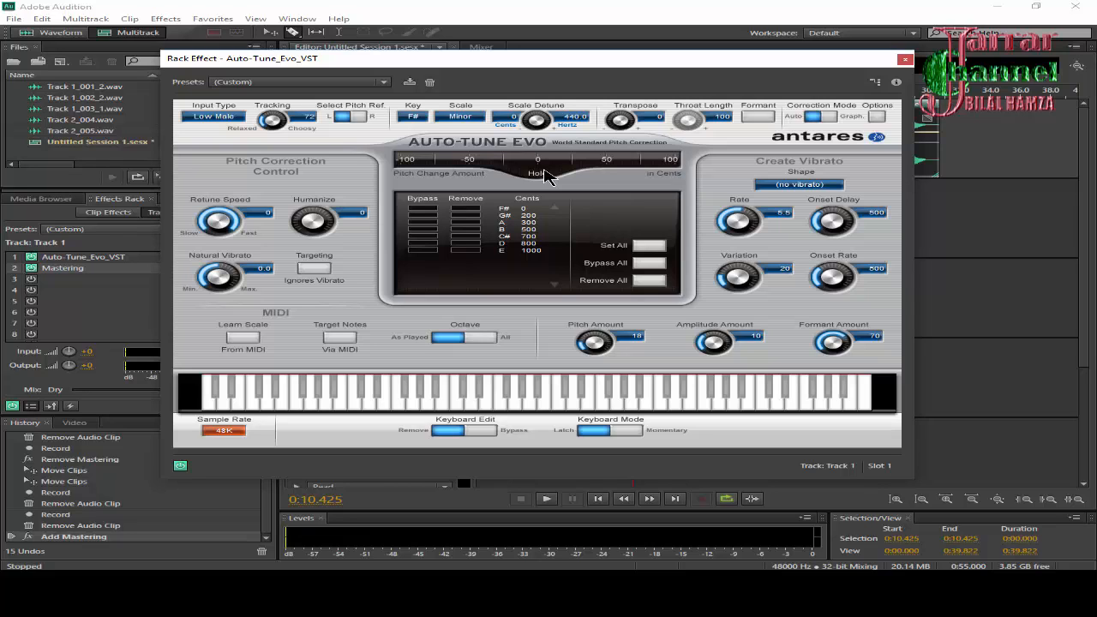
Audition Transpose values of 4, 12 and -7 during playback, return Transpose to 0 and stop playback.
{"action": "left_click", "coordinate": [553, 503]}
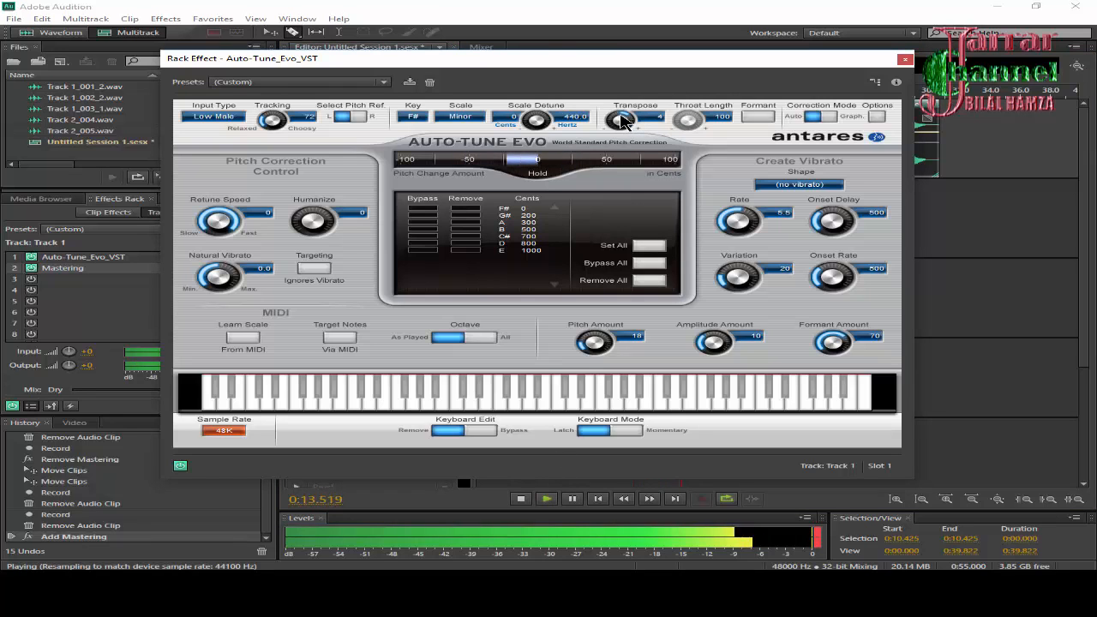
{"action": "left_click_drag", "start_coordinate": [621, 121], "coordinate": [621, 112]}
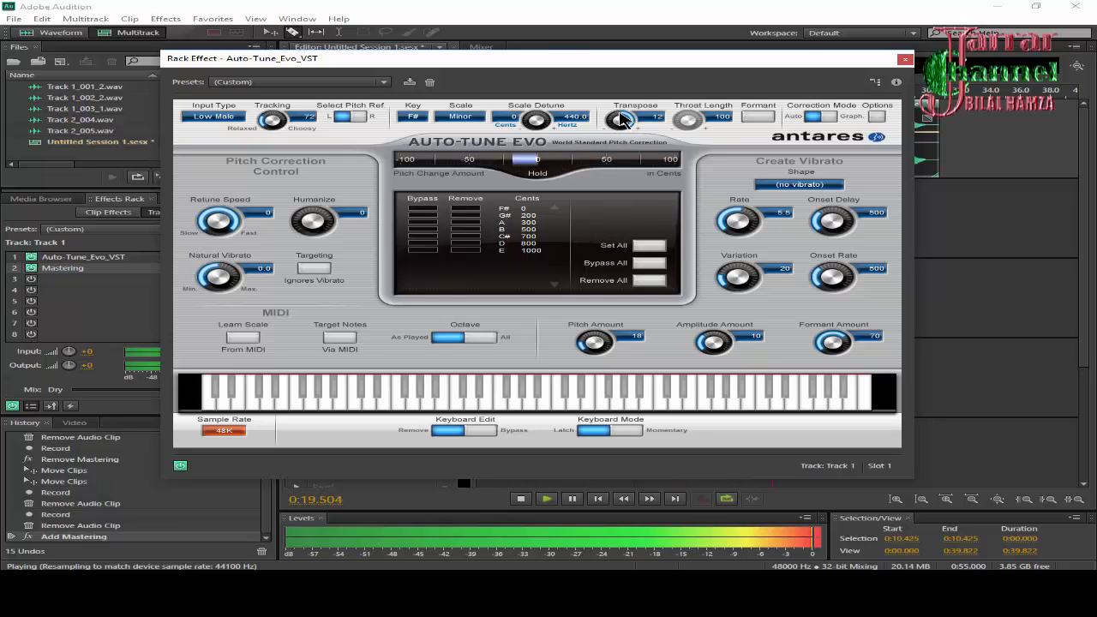
{"action": "left_click_drag", "start_coordinate": [620, 116], "coordinate": [620, 122]}
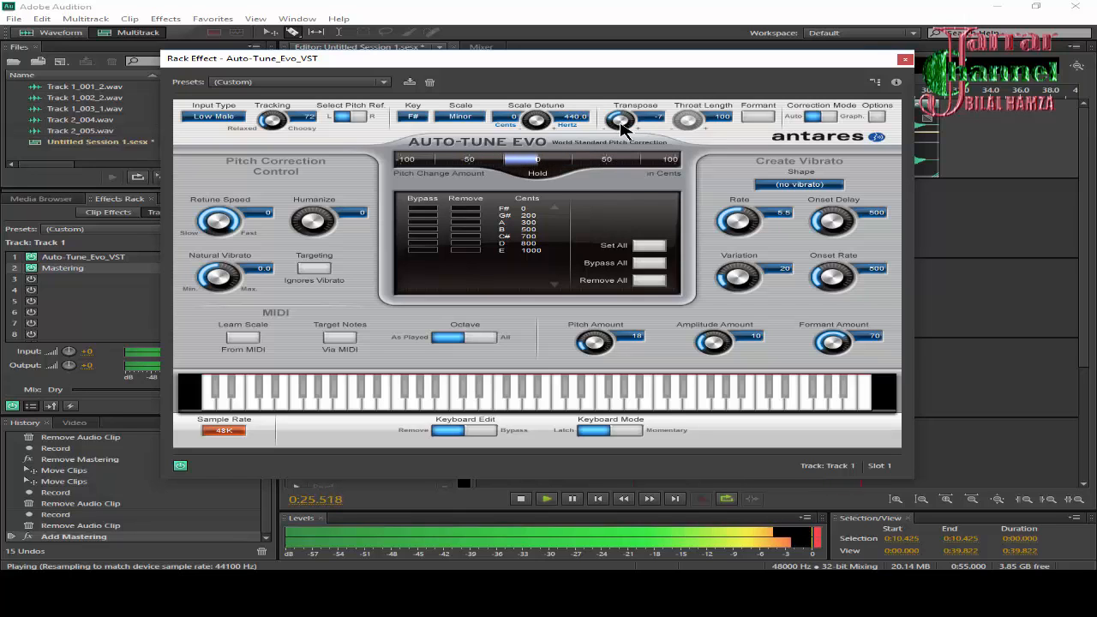
{"action": "left_click", "coordinate": [532, 485]}
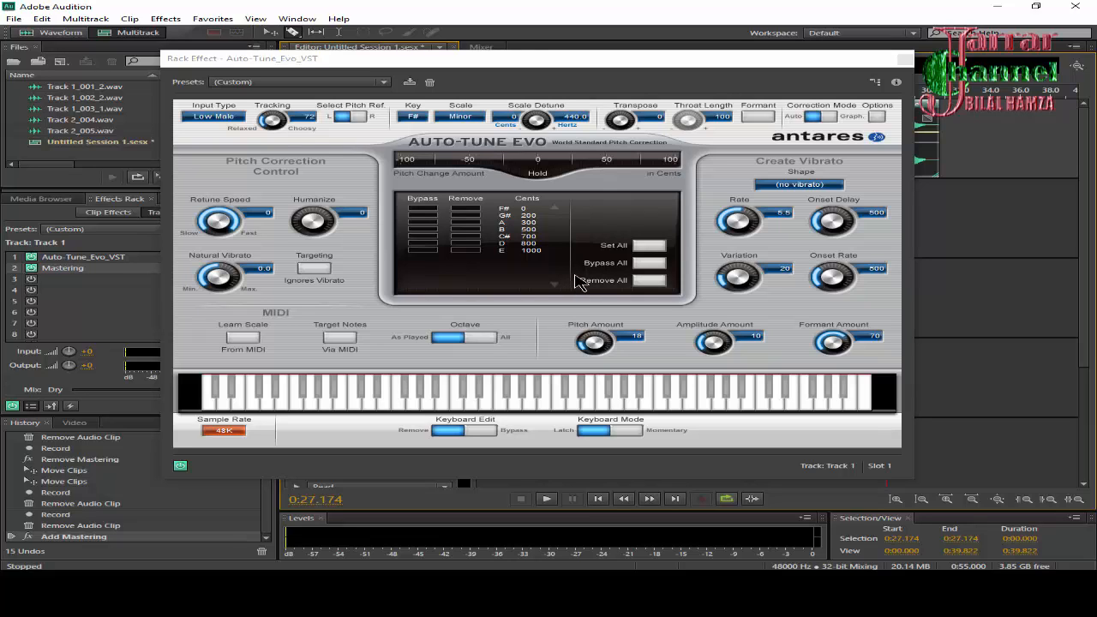
Turn on Formant correction and lower Throat Length to 50 while the track plays.
{"action": "left_click", "coordinate": [759, 118]}
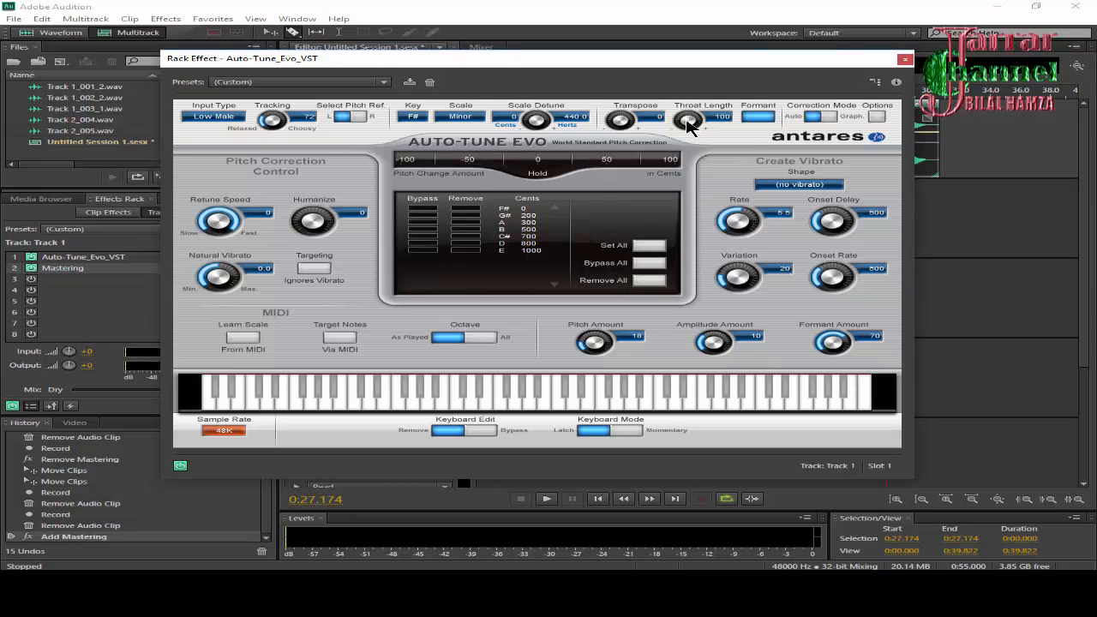
{"action": "left_click", "coordinate": [759, 118]}
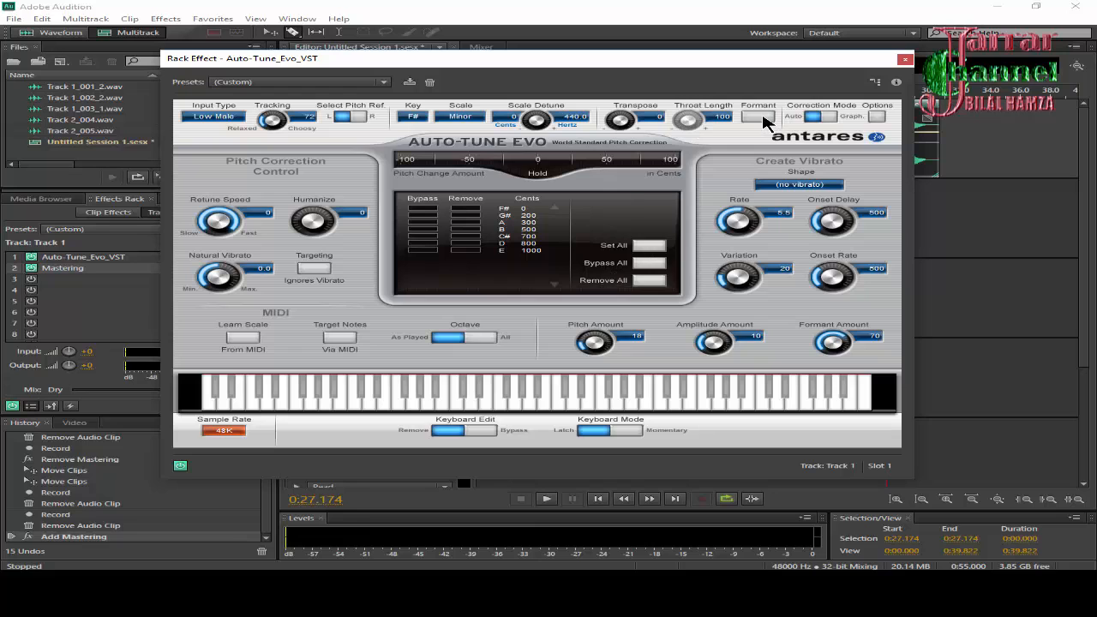
{"action": "left_click", "coordinate": [549, 499]}
{"action": "left_click", "coordinate": [759, 118]}
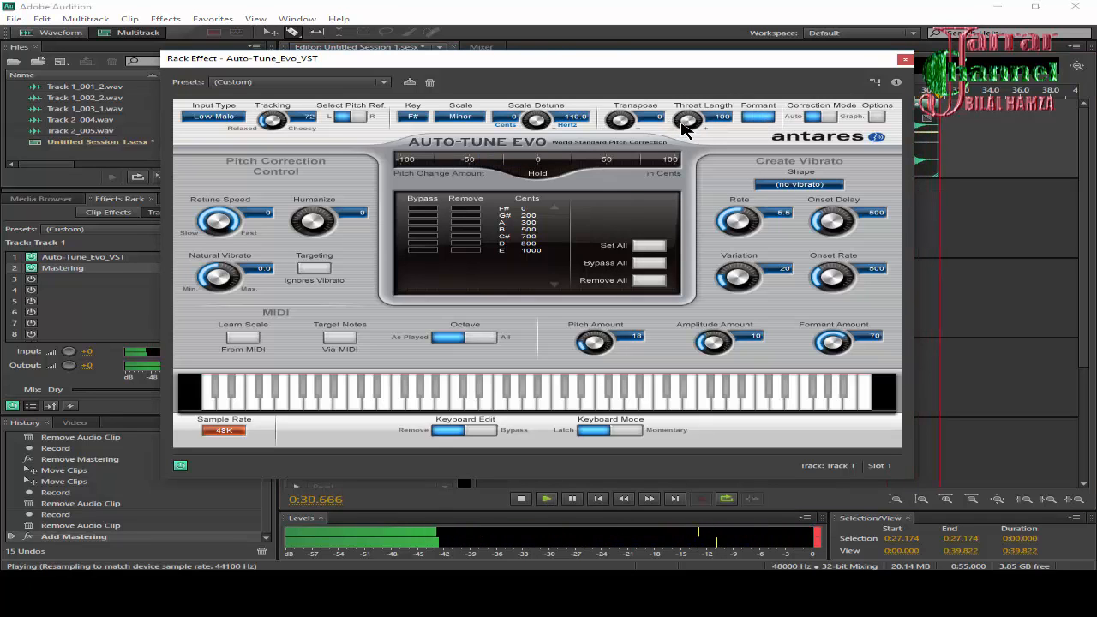
{"action": "left_click_drag", "start_coordinate": [689, 118], "coordinate": [690, 200]}
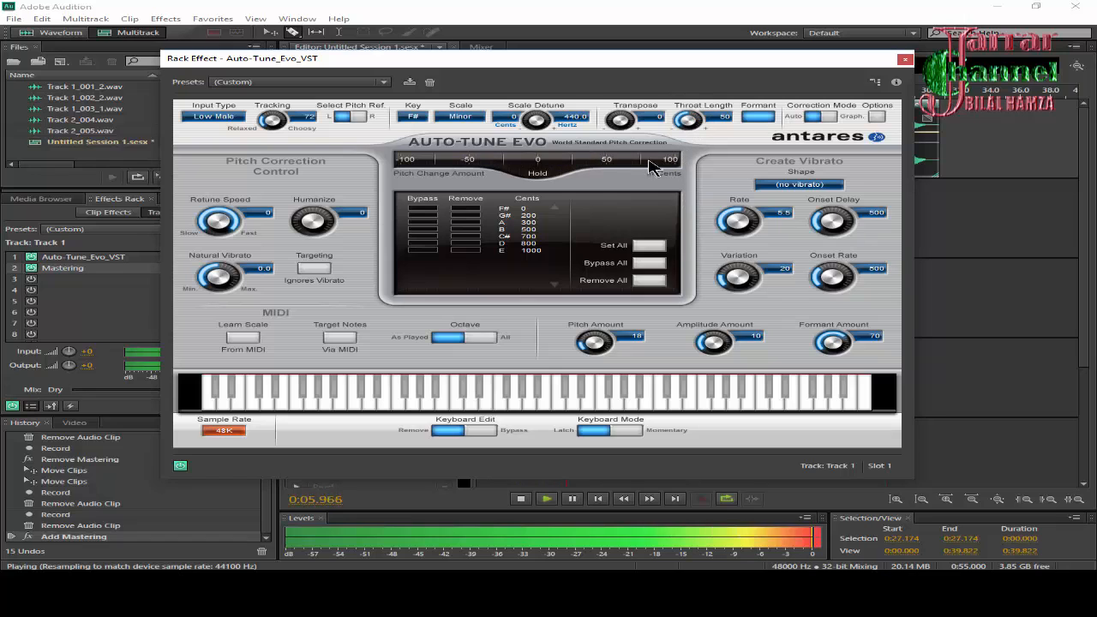
Audition Transpose and Throat Length together, ending at Transpose 7 and Throat Length 94, and stop playback.
{"action": "left_click_drag", "start_coordinate": [620, 125], "coordinate": [623, 108]}
{"action": "left_click_drag", "start_coordinate": [689, 124], "coordinate": [690, 53]}
{"action": "left_click_drag", "start_coordinate": [620, 112], "coordinate": [699, 151]}
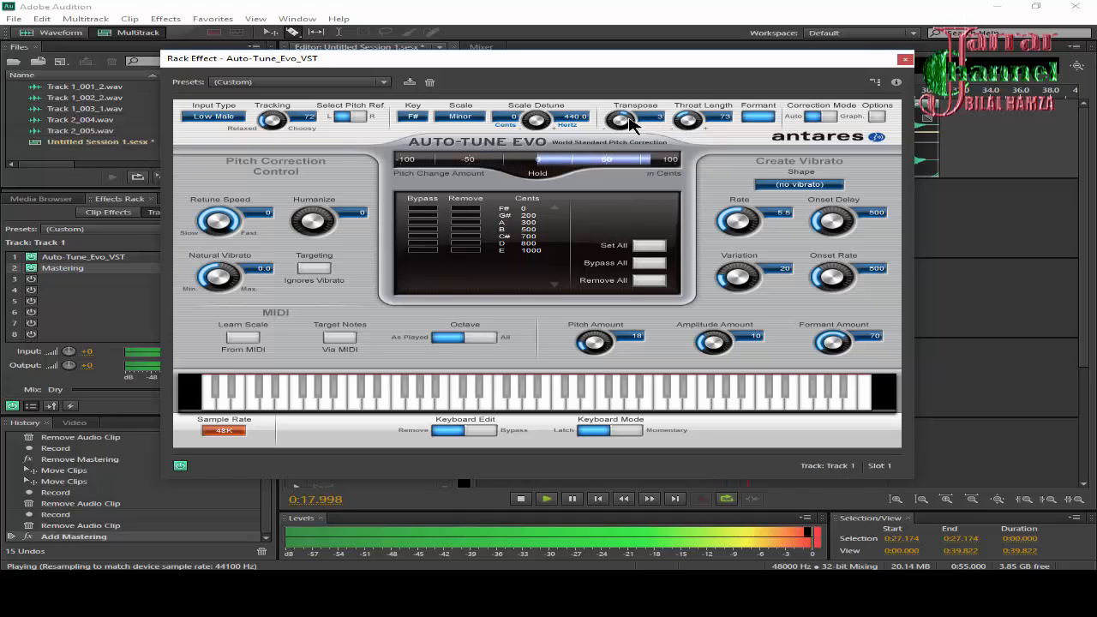
{"action": "left_click_drag", "start_coordinate": [675, 118], "coordinate": [684, 101]}
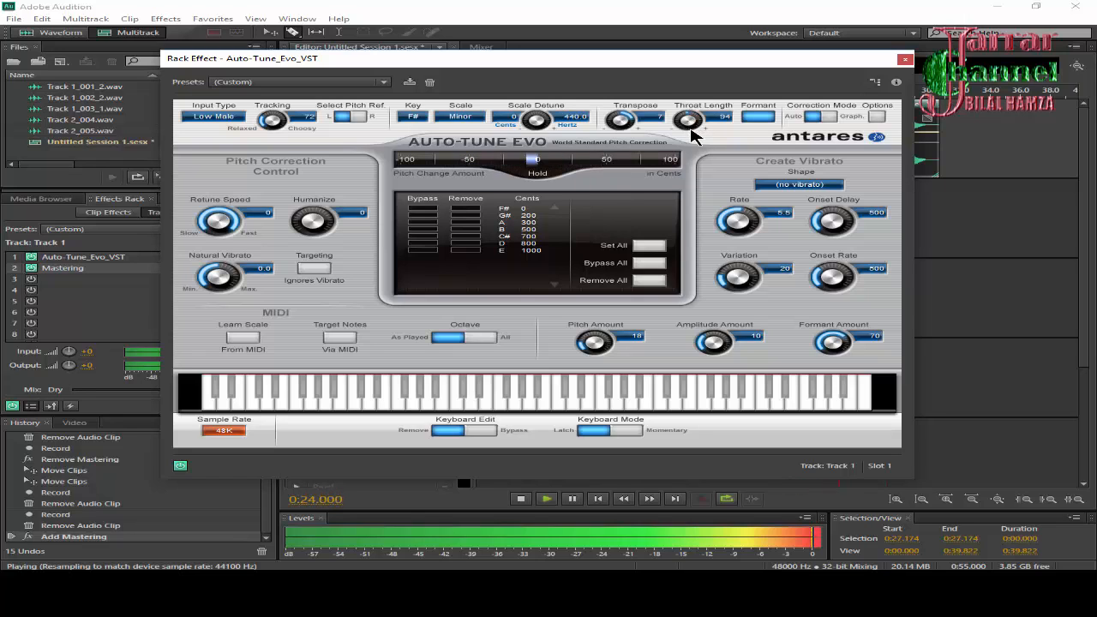
{"action": "left_click_drag", "start_coordinate": [688, 123], "coordinate": [695, 125]}
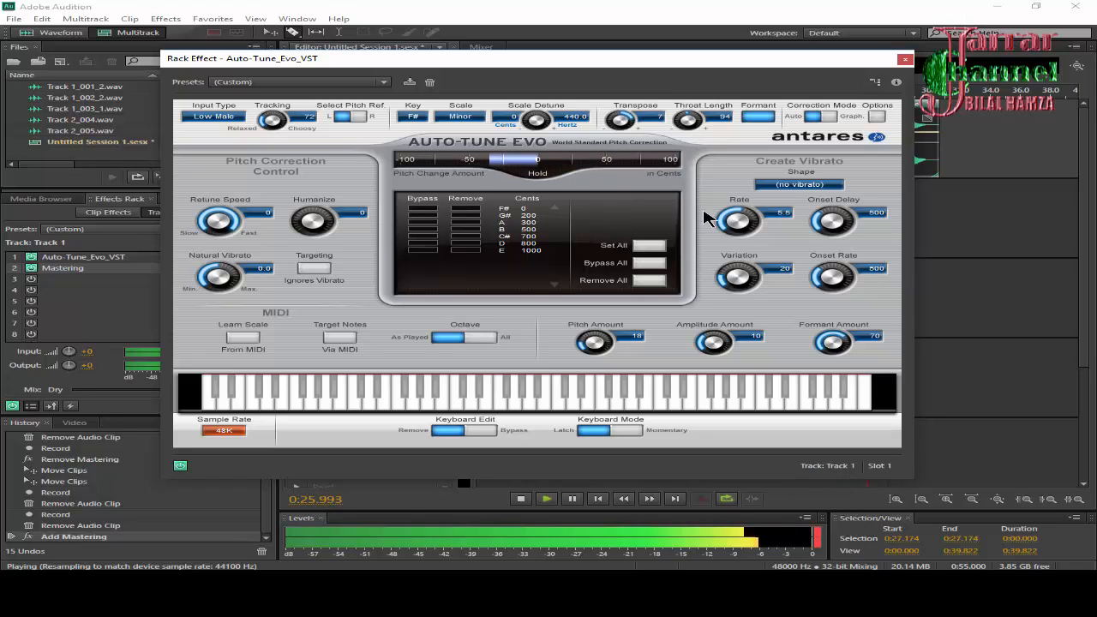
{"action": "left_click", "coordinate": [520, 499]}
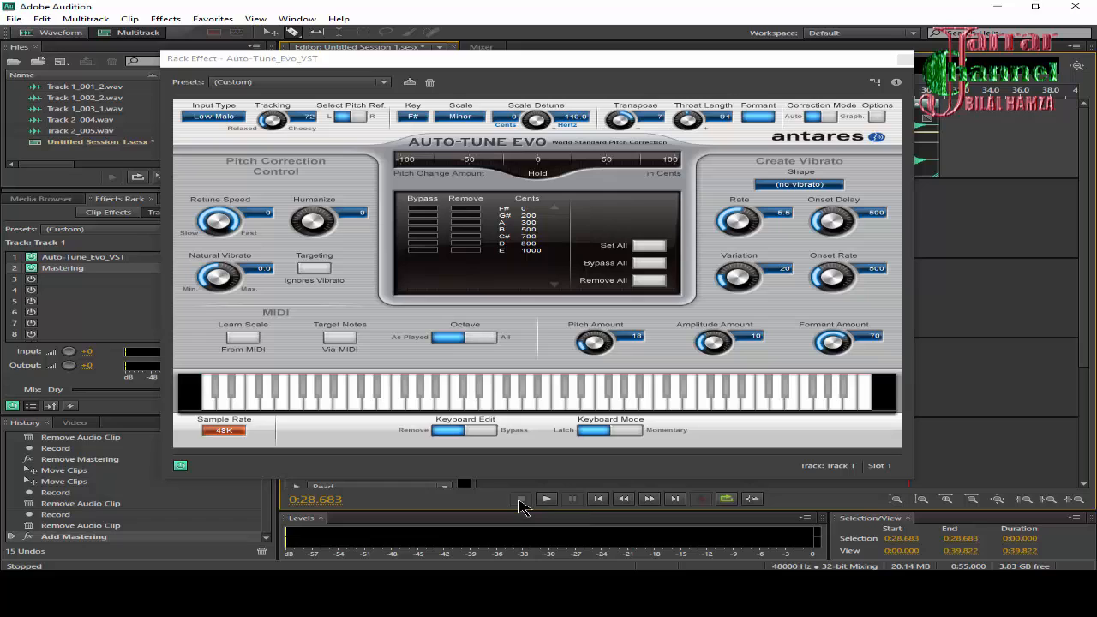
Keep Retune Speed at 0, reset Transpose and Scale Detune to 0, and turn Formant correction off.
{"action": "left_click", "coordinate": [714, 202]}
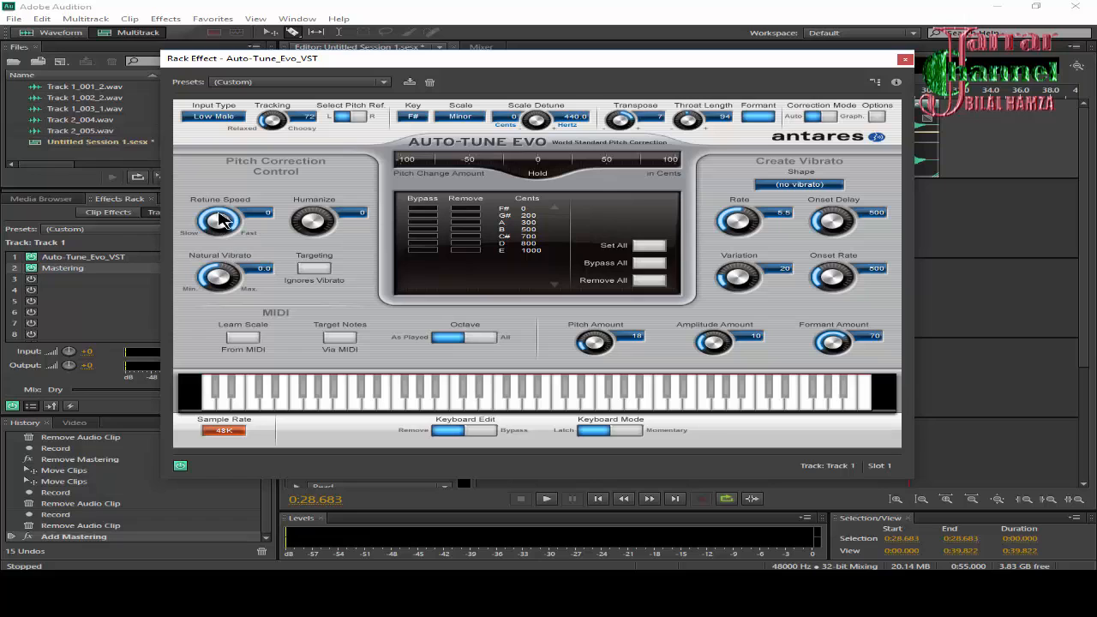
{"action": "left_click_drag", "start_coordinate": [218, 213], "coordinate": [220, 130]}
{"action": "left_click_drag", "start_coordinate": [547, 117], "coordinate": [546, 95]}
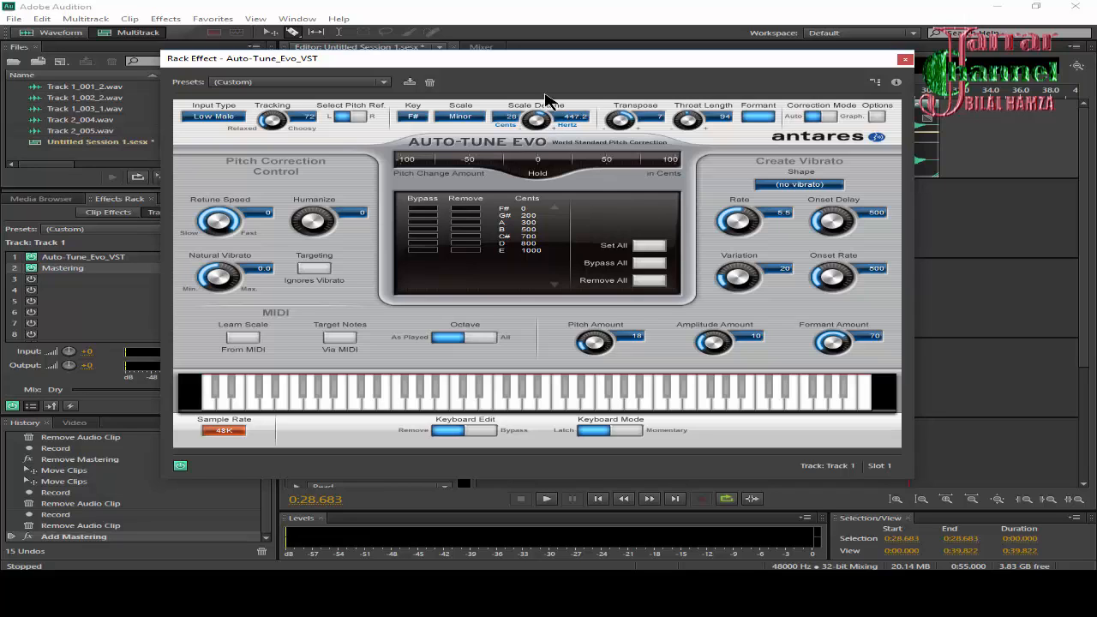
{"action": "left_click", "coordinate": [621, 119], "text": "ctrl"}
{"action": "left_click", "coordinate": [540, 120], "text": "ctrl"}
{"action": "left_click", "coordinate": [758, 116]}
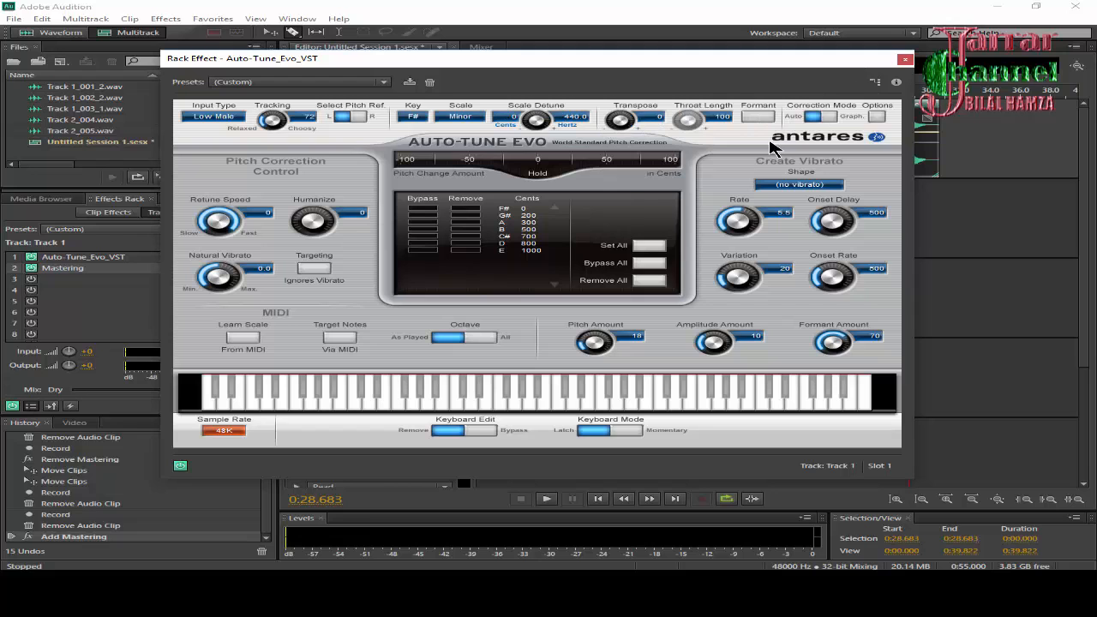
Review the Auto-Tune Evo options and the graphical correction mode, then return to Auto mode and close the effect.
{"action": "left_click", "coordinate": [878, 117]}
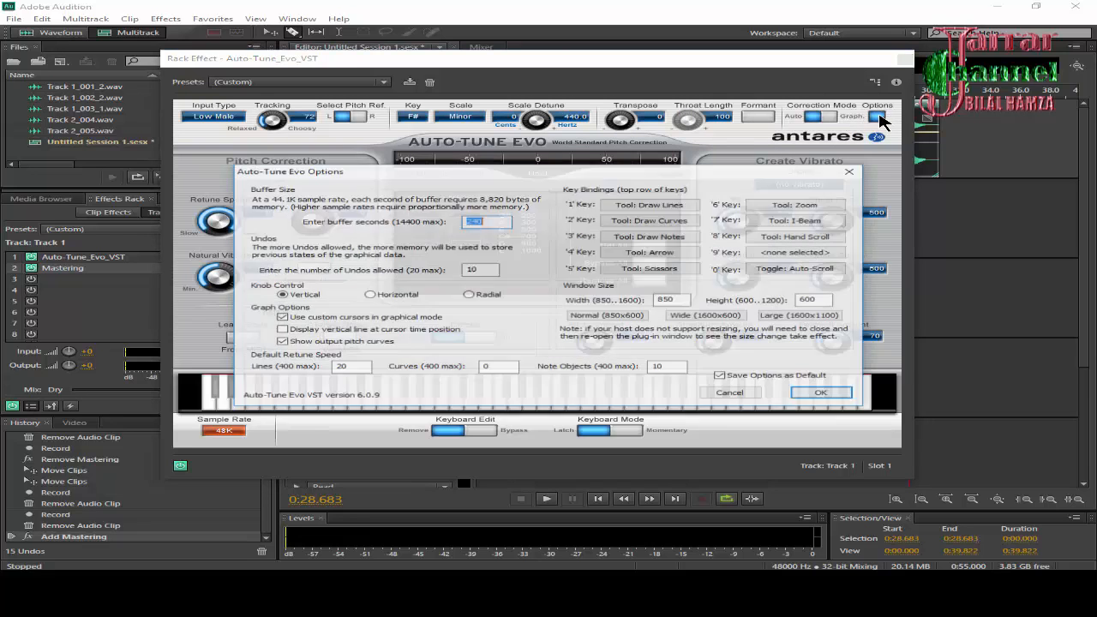
{"action": "left_click", "coordinate": [823, 394]}
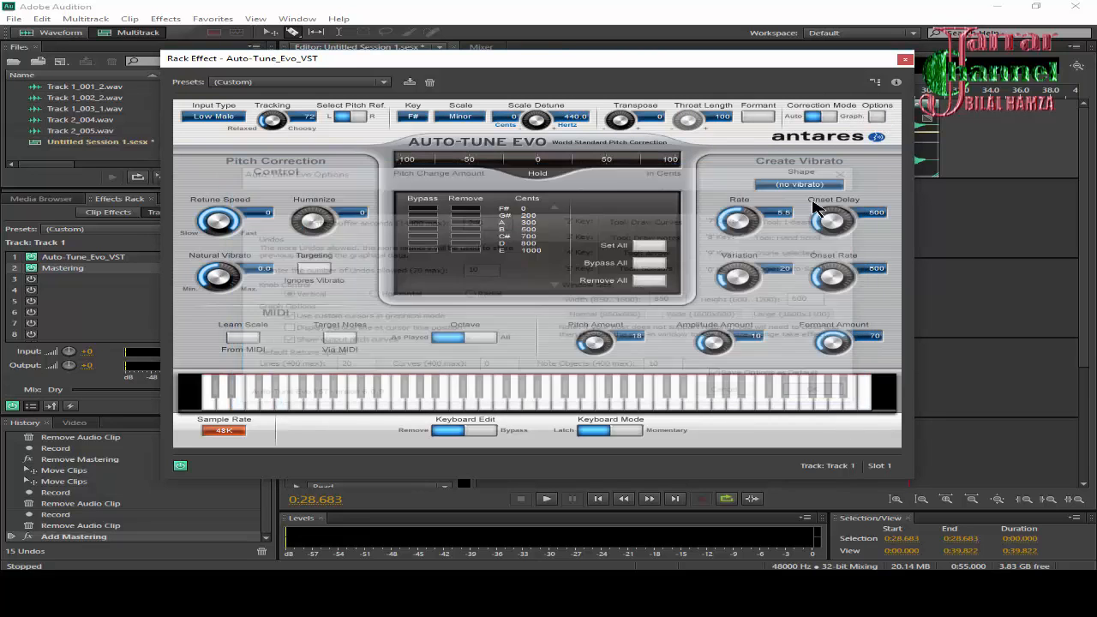
{"action": "left_click", "coordinate": [827, 117]}
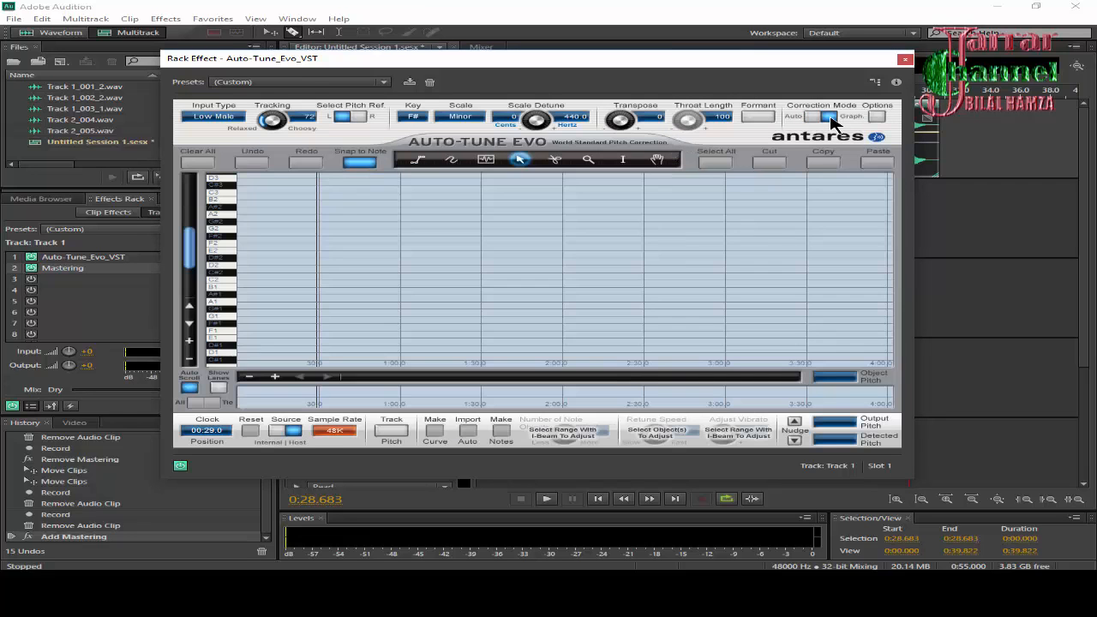
{"action": "mouse_move", "coordinate": [227, 337]}
{"action": "left_mouse_down"}
{"action": "mouse_move", "coordinate": [247, 269]}
{"action": "mouse_move", "coordinate": [211, 346]}
{"action": "left_mouse_up"}
{"action": "left_click", "coordinate": [190, 307]}
{"action": "left_click", "coordinate": [189, 307]}
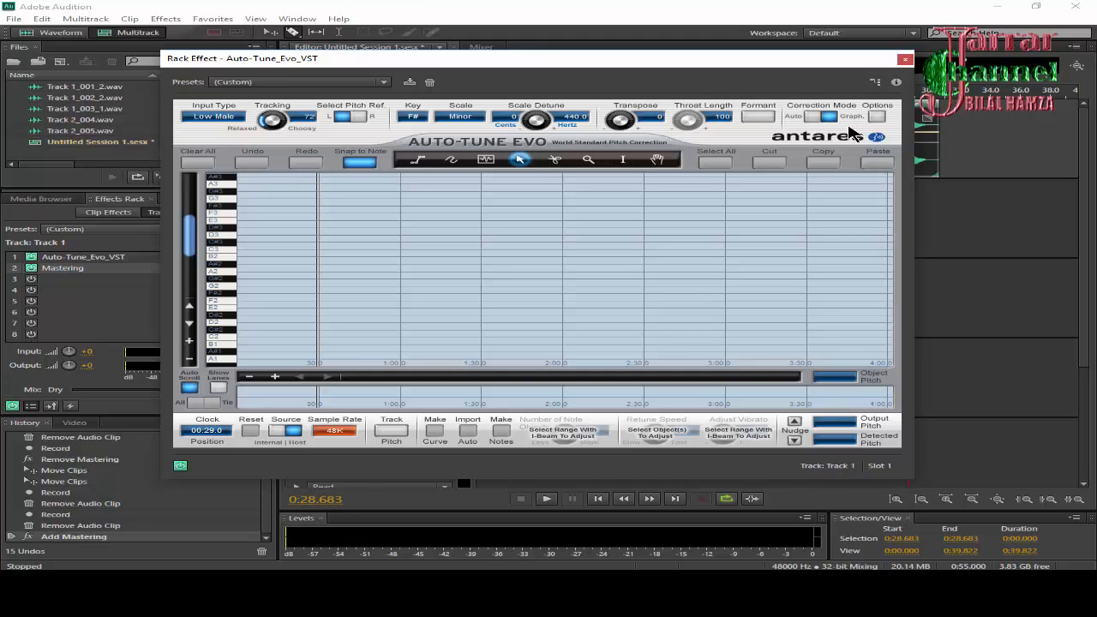
{"action": "left_click", "coordinate": [807, 117]}
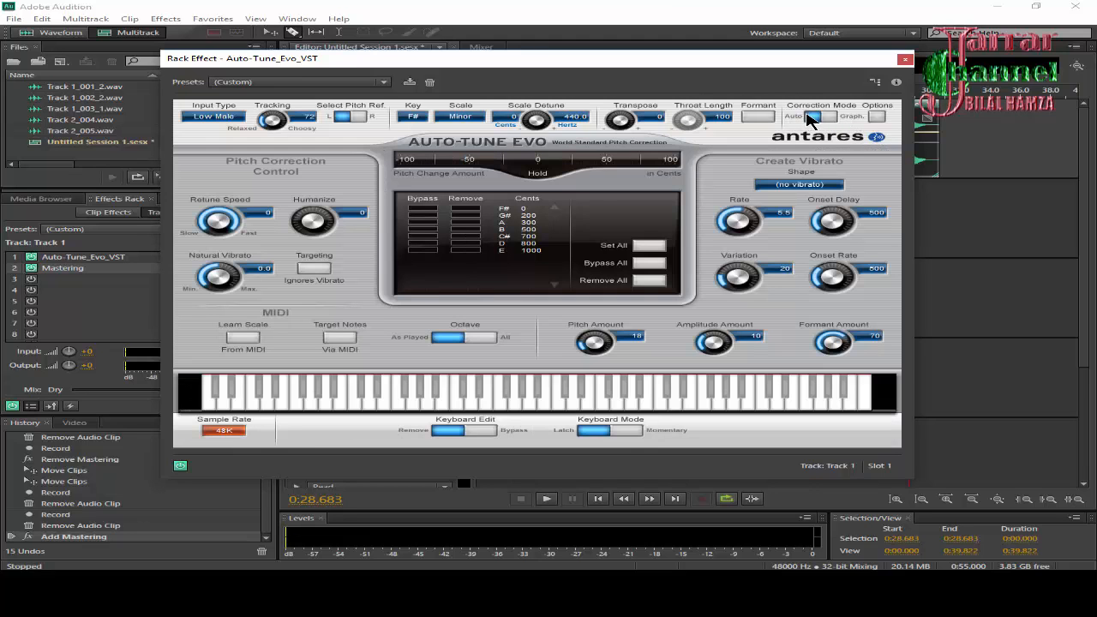
{"action": "left_click", "coordinate": [905, 61]}
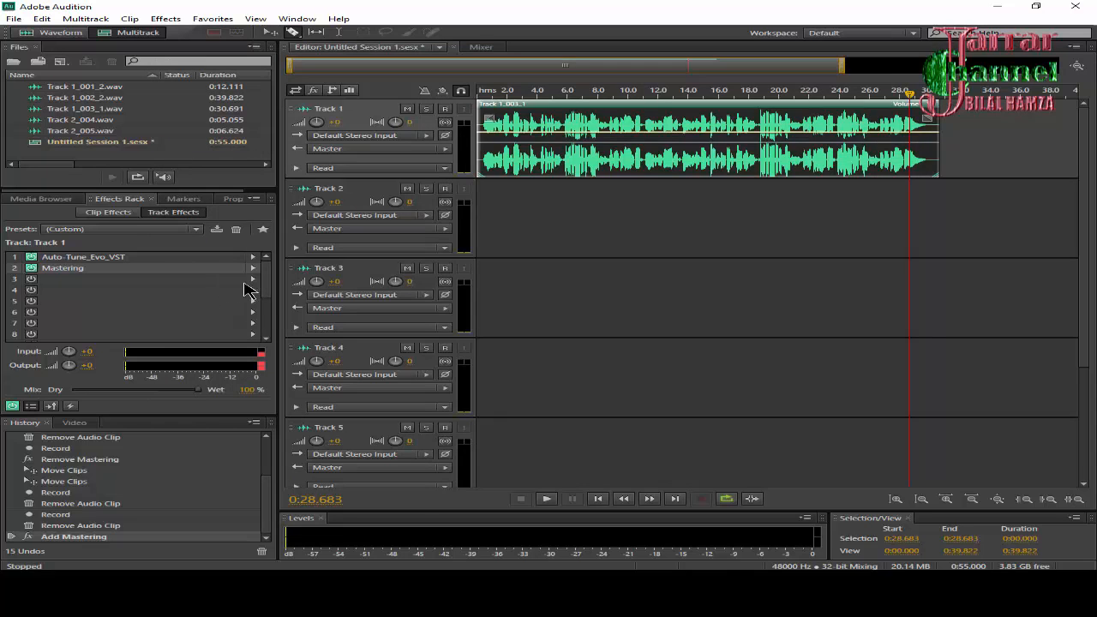
Add the PSP Echo VST effect to slot 3 of Track 1's effects rack and run its demo.
{"action": "left_click", "coordinate": [253, 280]}
{"action": "mouse_move", "coordinate": [404, 440]}
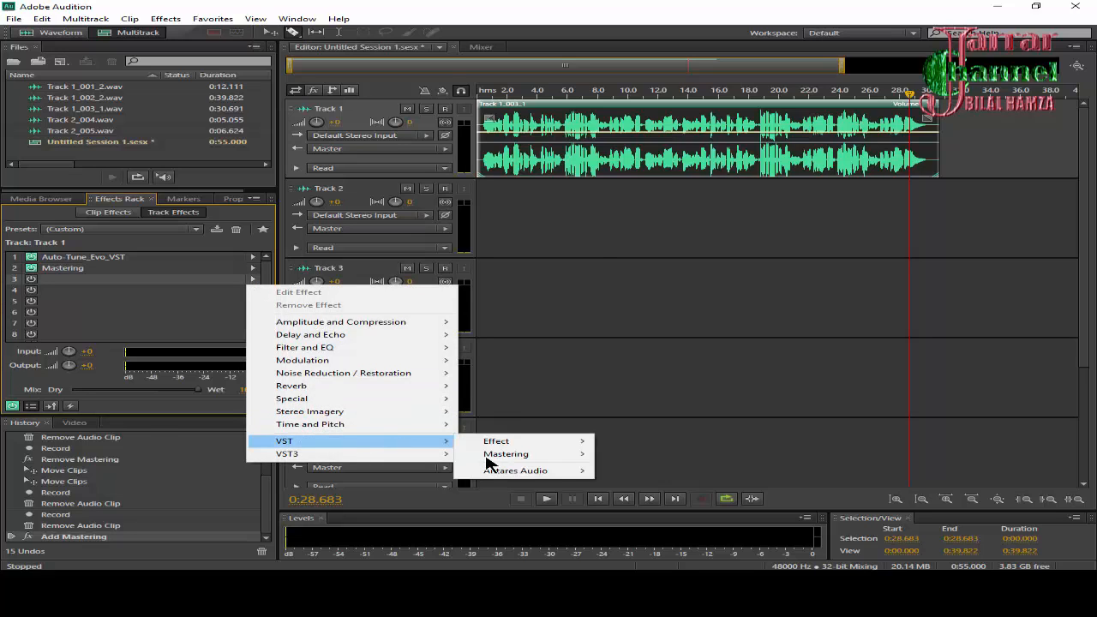
{"action": "mouse_move", "coordinate": [570, 462]}
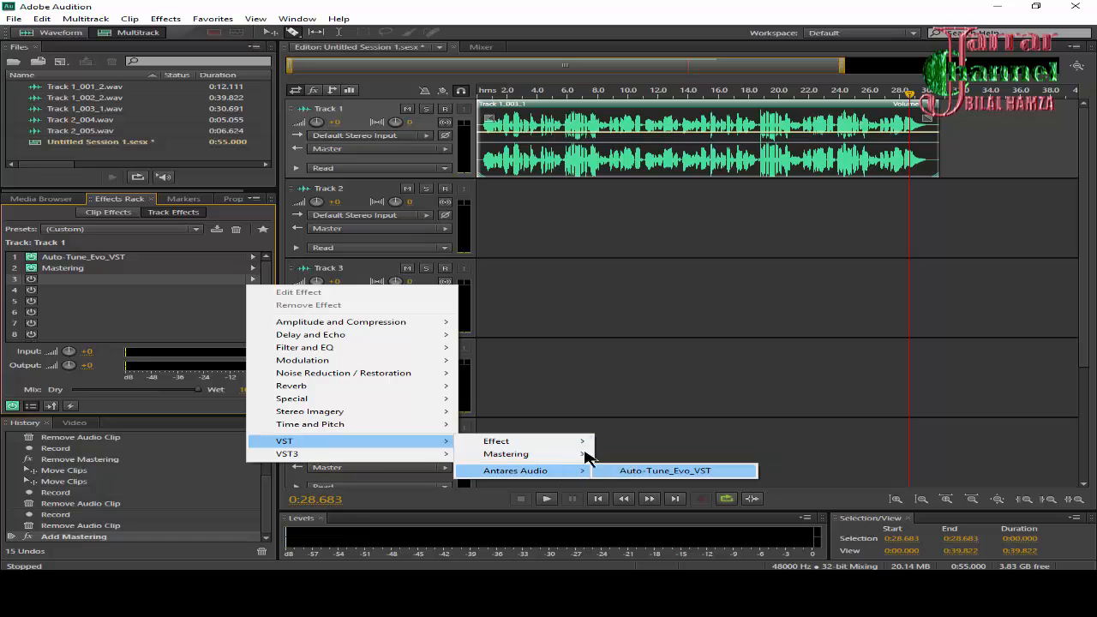
{"action": "mouse_move", "coordinate": [556, 444]}
{"action": "mouse_move", "coordinate": [716, 467]}
{"action": "left_click", "coordinate": [782, 455]}
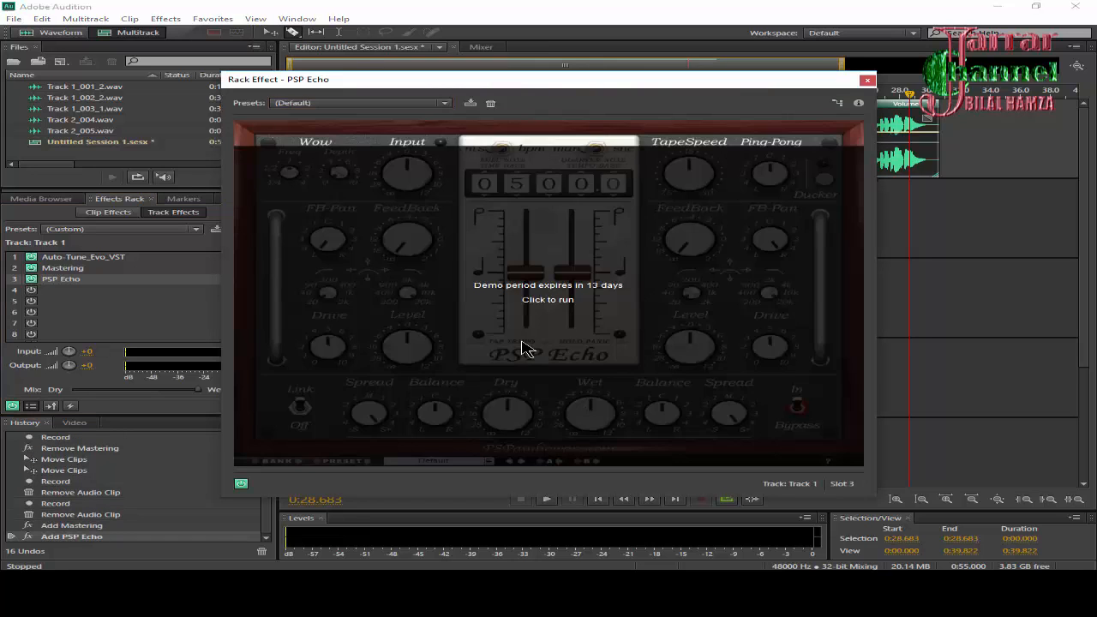
{"action": "left_click", "coordinate": [526, 344]}
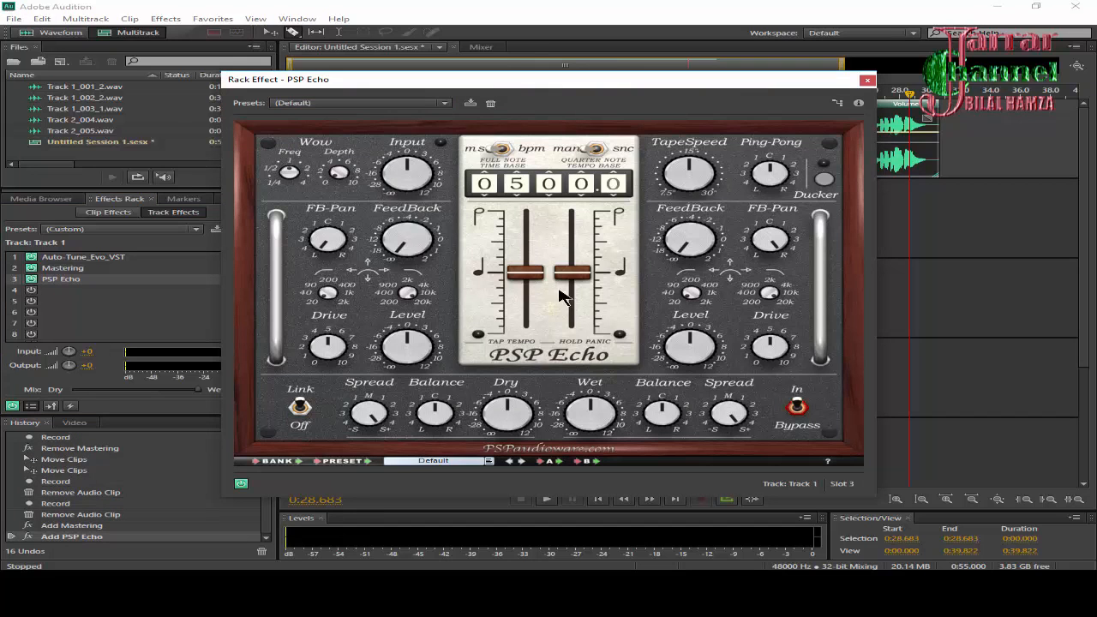
Raise PSP Echo's linked delay sliders slightly, lower Level to about -16 and raise FeedBack to about -12.
{"action": "left_click_drag", "start_coordinate": [582, 268], "coordinate": [577, 250]}
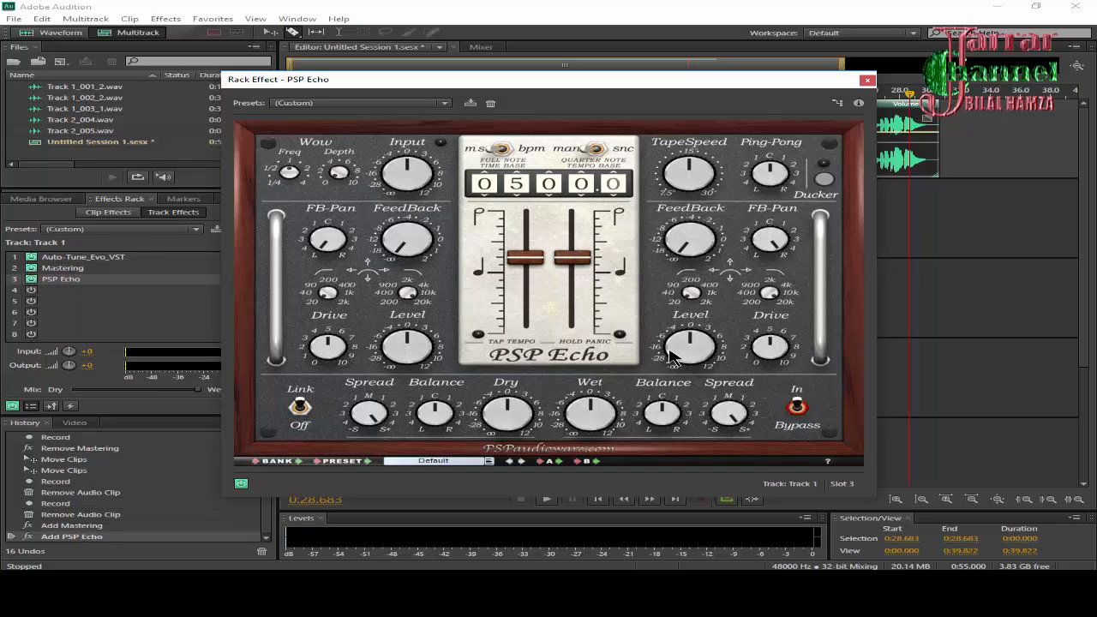
{"action": "left_click_drag", "start_coordinate": [675, 363], "coordinate": [680, 409]}
{"action": "left_click_drag", "start_coordinate": [676, 259], "coordinate": [691, 212]}
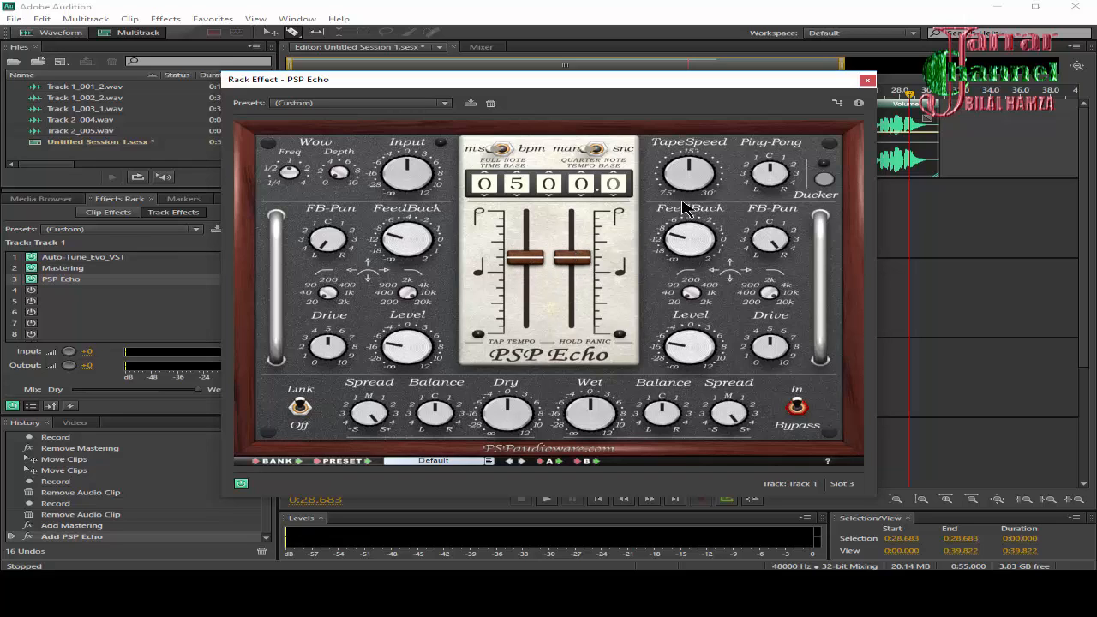
{"action": "left_click", "coordinate": [868, 79]}
Add the PSP ClassicQex equalizer to slot 4 of Track 1's effects rack and adjust its HMF gain.
{"action": "left_click", "coordinate": [253, 291]}
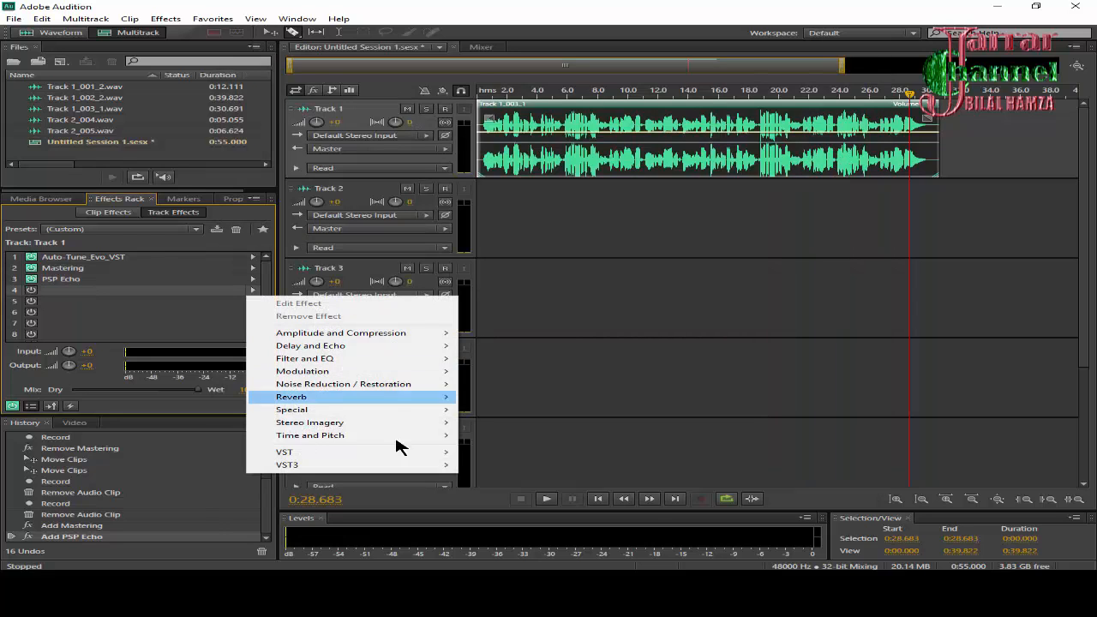
{"action": "mouse_move", "coordinate": [566, 457]}
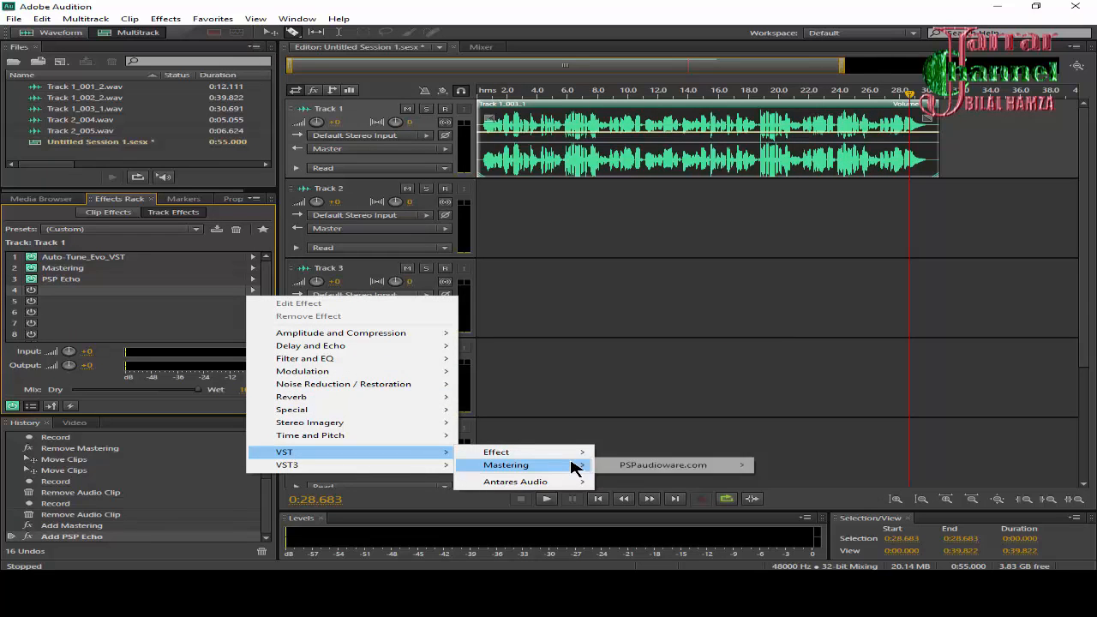
{"action": "mouse_move", "coordinate": [643, 466]}
{"action": "left_click", "coordinate": [804, 479]}
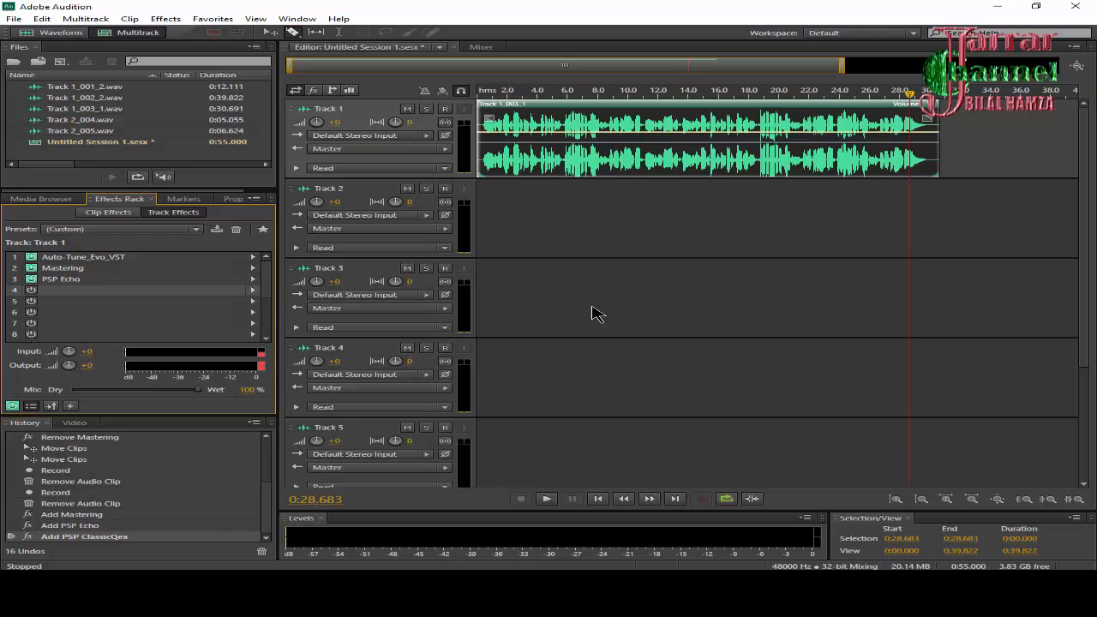
{"action": "left_click", "coordinate": [619, 321]}
{"action": "left_click_drag", "start_coordinate": [611, 307], "coordinate": [621, 286]}
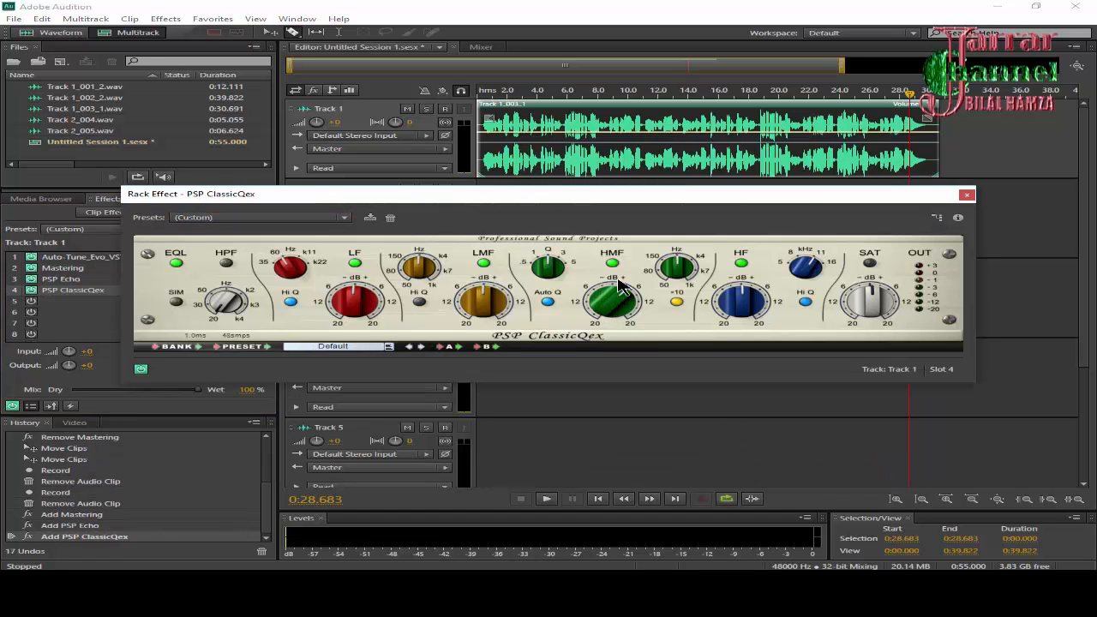
{"action": "left_click", "coordinate": [967, 194]}
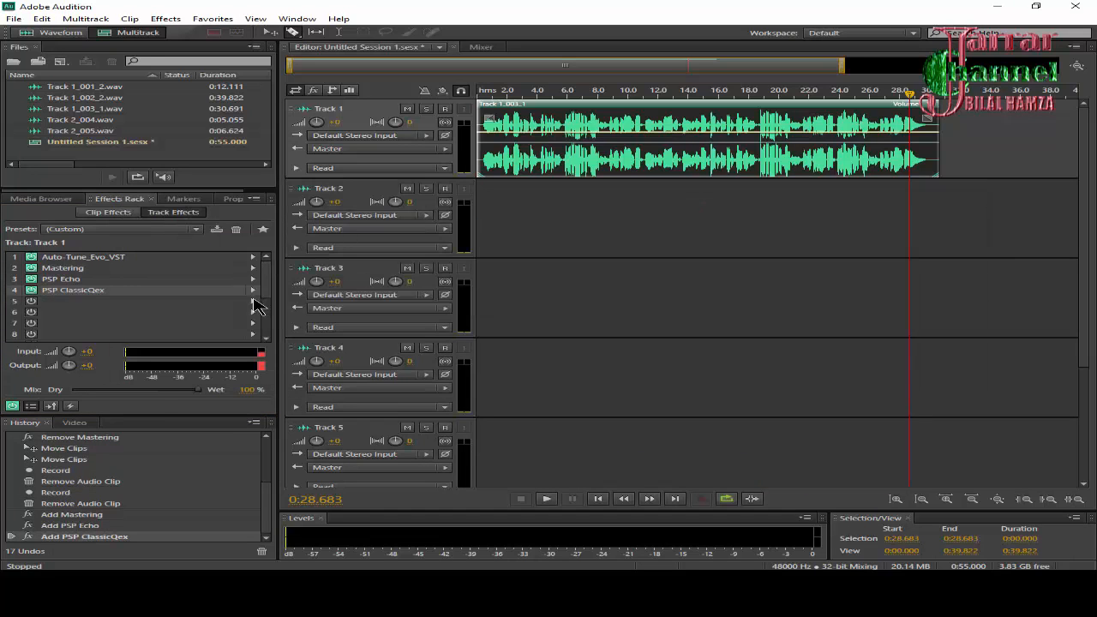
Add the Kjaerhus Audio Classic Chorus VST effect to slot 5 of Track 1's effects rack.
{"action": "left_click", "coordinate": [253, 301]}
{"action": "mouse_move", "coordinate": [429, 463]}
{"action": "mouse_move", "coordinate": [531, 464]}
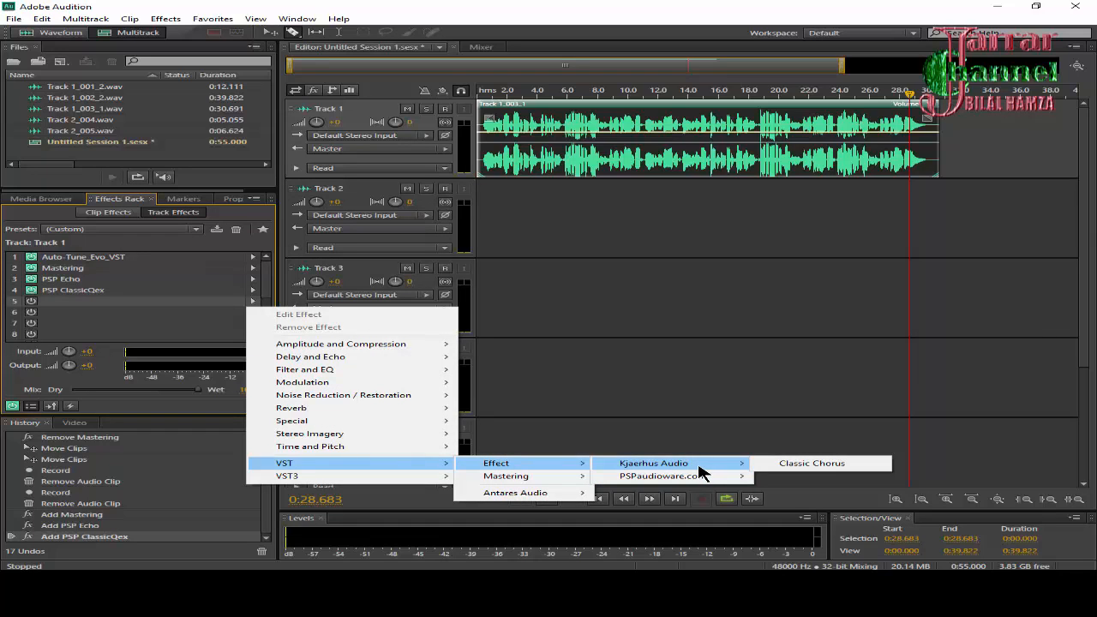
{"action": "mouse_move", "coordinate": [710, 465]}
{"action": "left_click", "coordinate": [760, 464]}
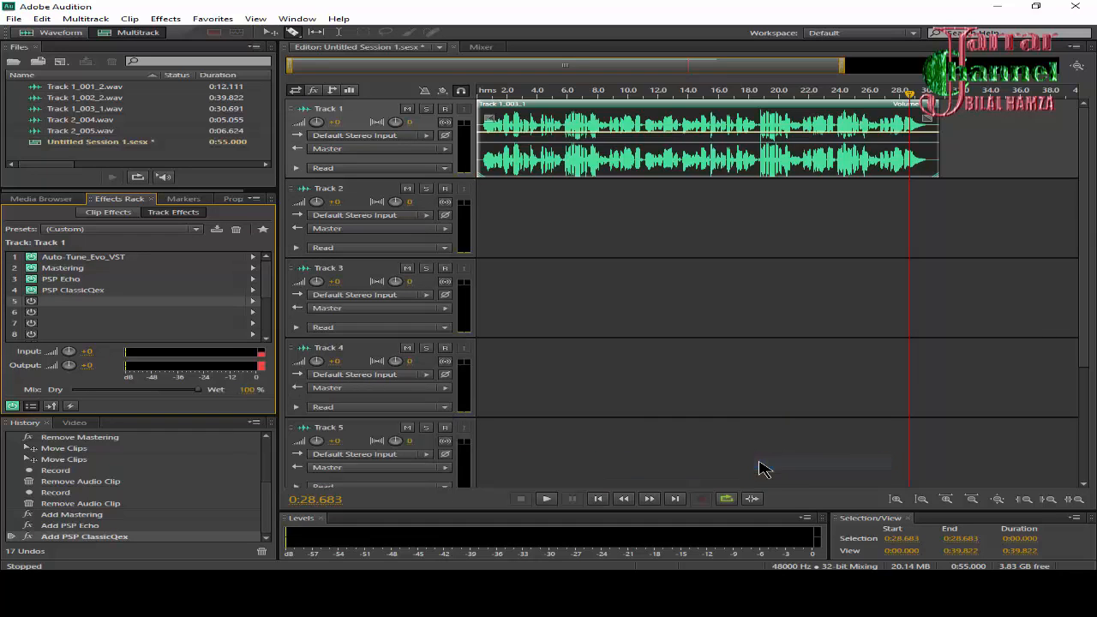
Adjust the Classic Chorus output Mix, delay Range and modulation Depth, and close the effect.
{"action": "left_click_drag", "start_coordinate": [618, 296], "coordinate": [619, 315]}
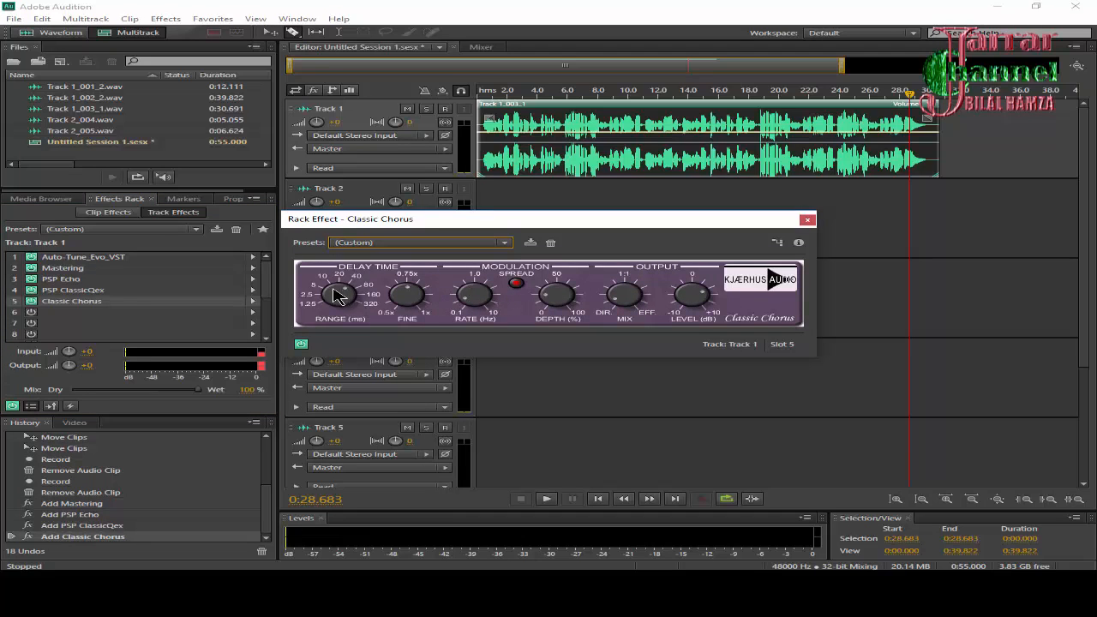
{"action": "left_click_drag", "start_coordinate": [334, 290], "coordinate": [336, 293]}
{"action": "left_click_drag", "start_coordinate": [558, 301], "coordinate": [566, 290]}
{"action": "left_click", "coordinate": [807, 219]}
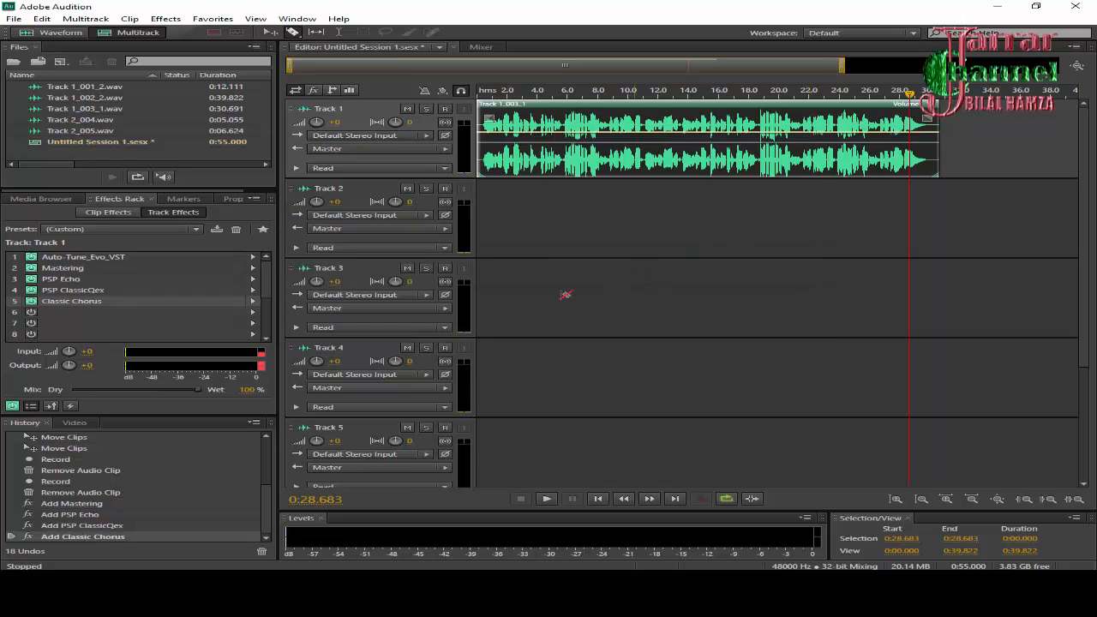
Play the track from the start and fine-tune PSP Echo by lowering the delay sliders and raising FeedBack and Level slightly.
{"action": "left_click", "coordinate": [598, 498]}
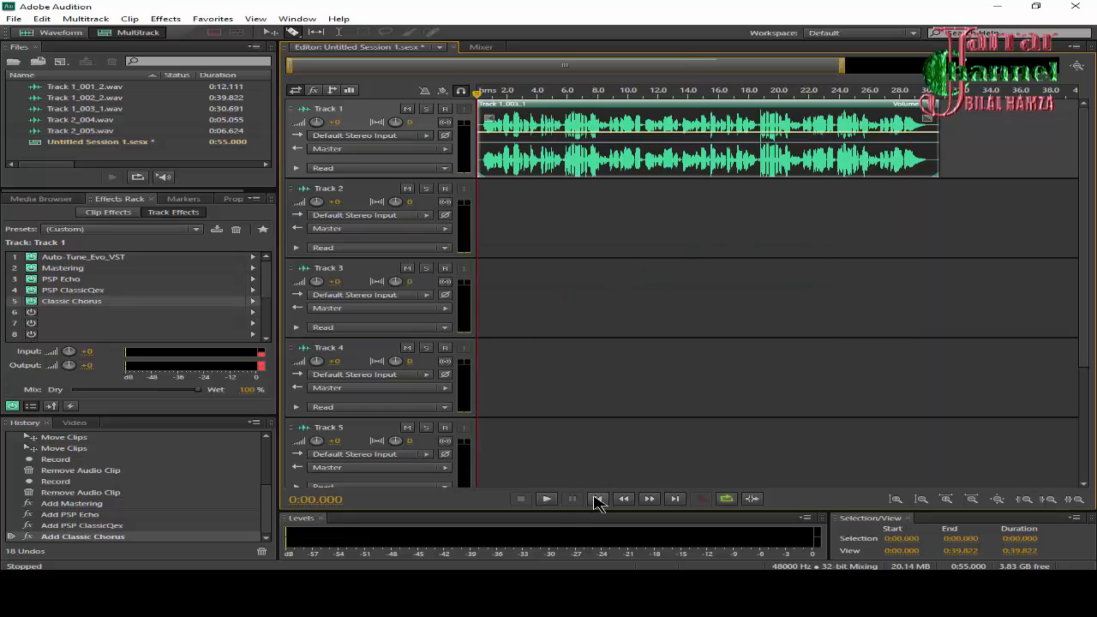
{"action": "left_click", "coordinate": [548, 499]}
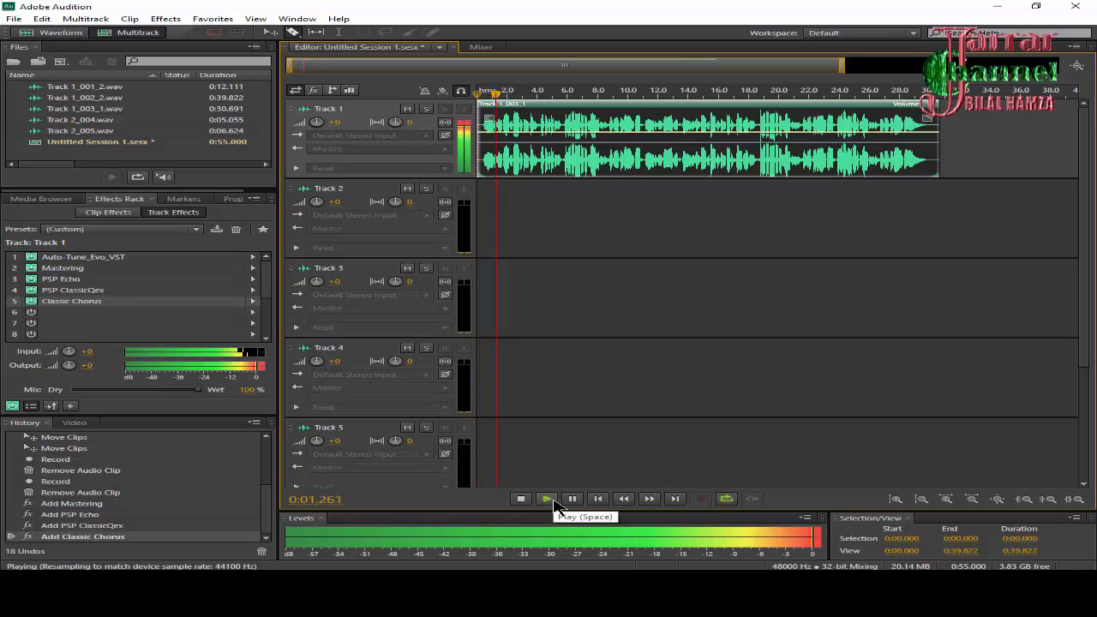
{"action": "left_click", "coordinate": [87, 280]}
{"action": "double_click", "coordinate": [87, 281]}
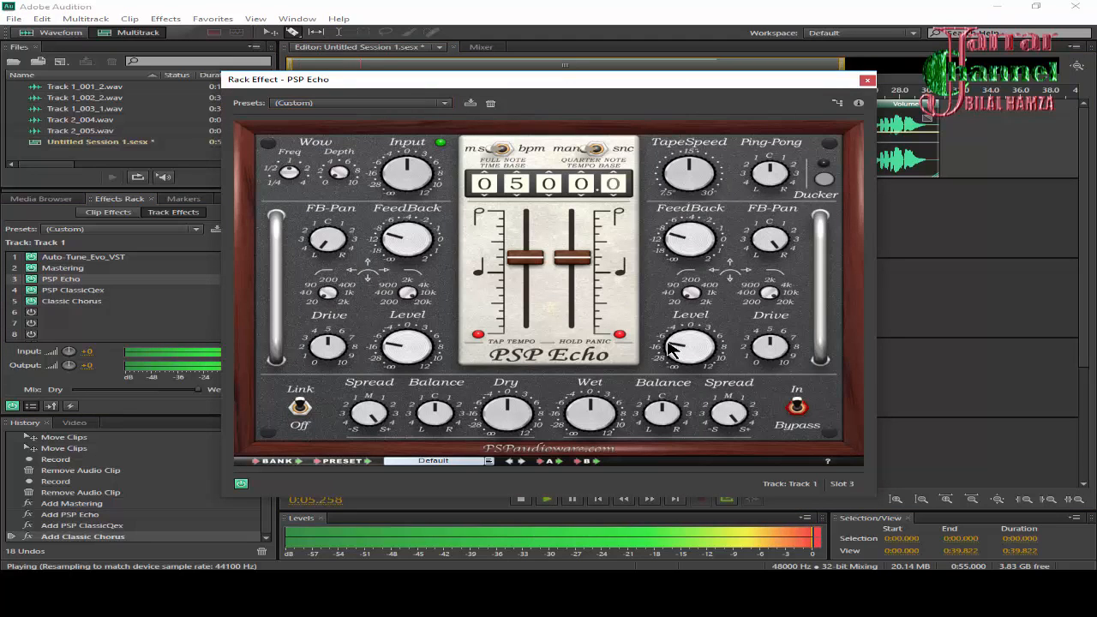
{"action": "left_click_drag", "start_coordinate": [578, 256], "coordinate": [578, 261]}
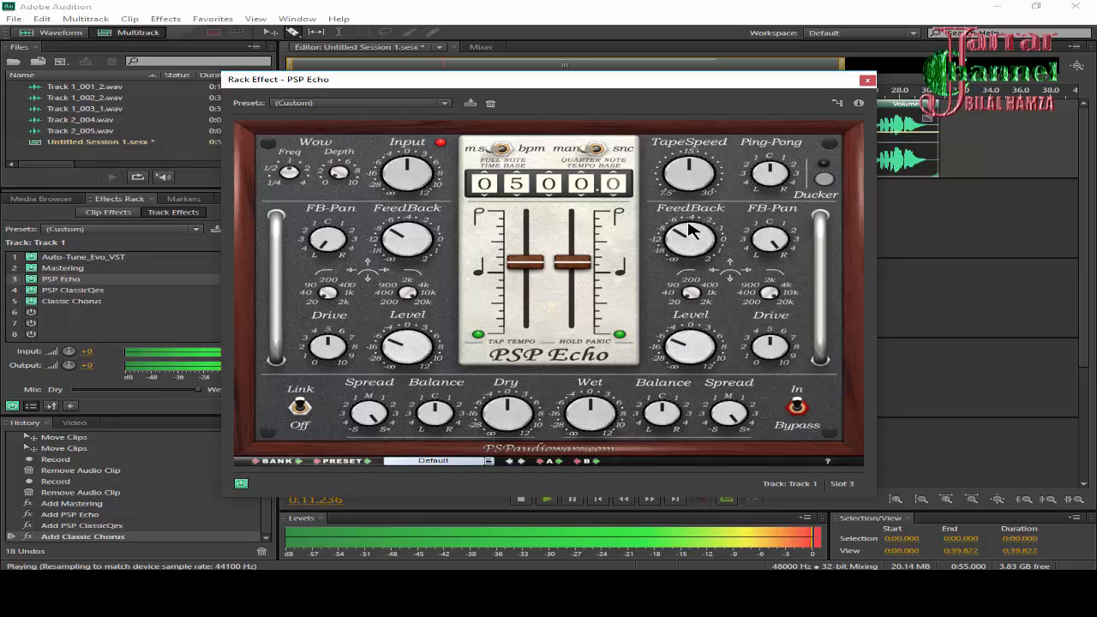
Set the Loudness Maximizer of the Mastering effect to 11% while the track plays.
{"action": "left_click", "coordinate": [77, 271]}
{"action": "double_click", "coordinate": [77, 271]}
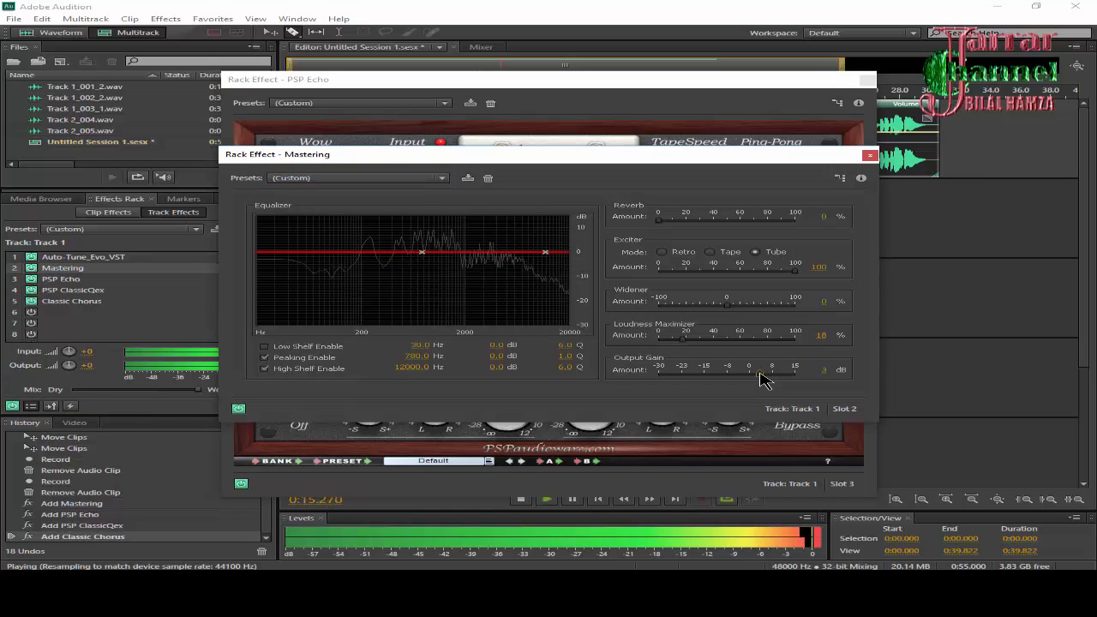
{"action": "left_click_drag", "start_coordinate": [685, 343], "coordinate": [673, 338]}
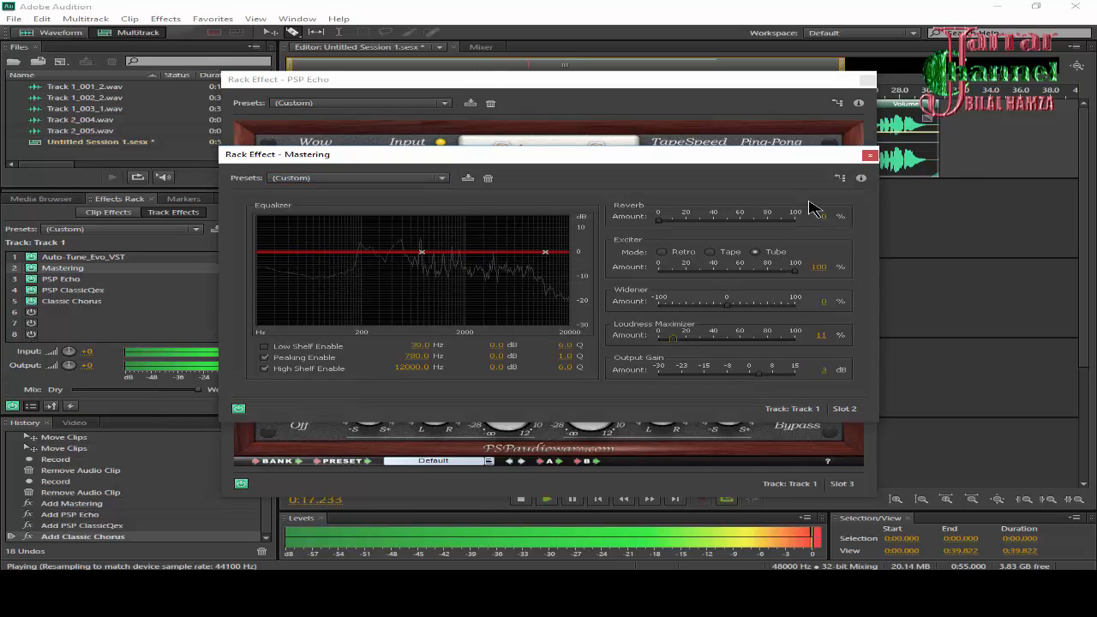
{"action": "left_click", "coordinate": [869, 156]}
Adjust the Classic Chorus Mix during playback, close the open effect windows and stop the track.
{"action": "double_click", "coordinate": [73, 301]}
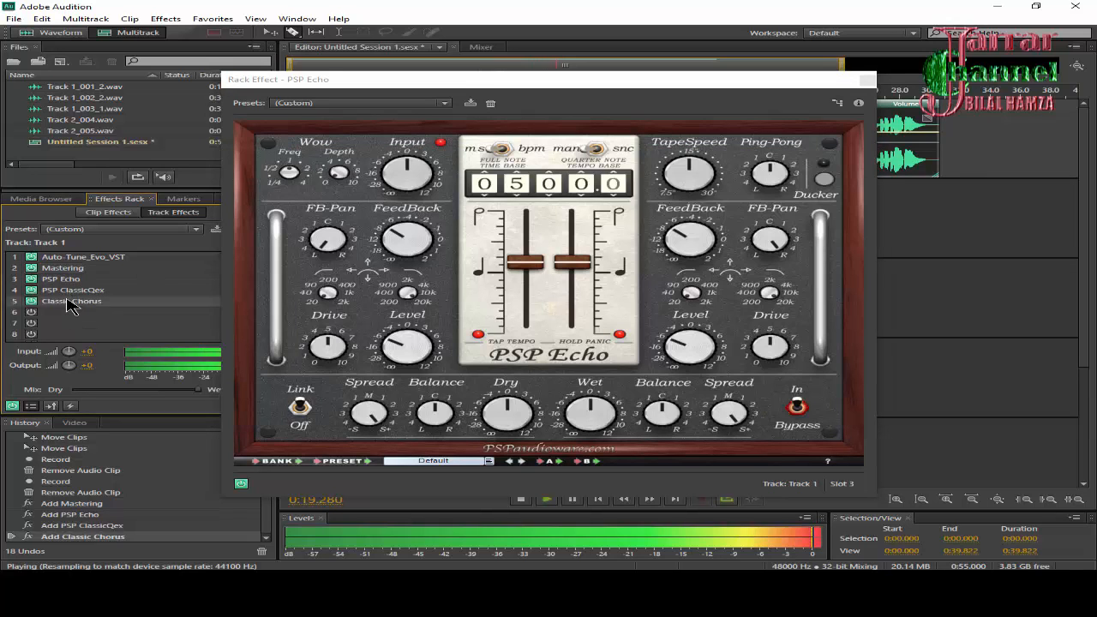
{"action": "left_click_drag", "start_coordinate": [624, 297], "coordinate": [621, 287]}
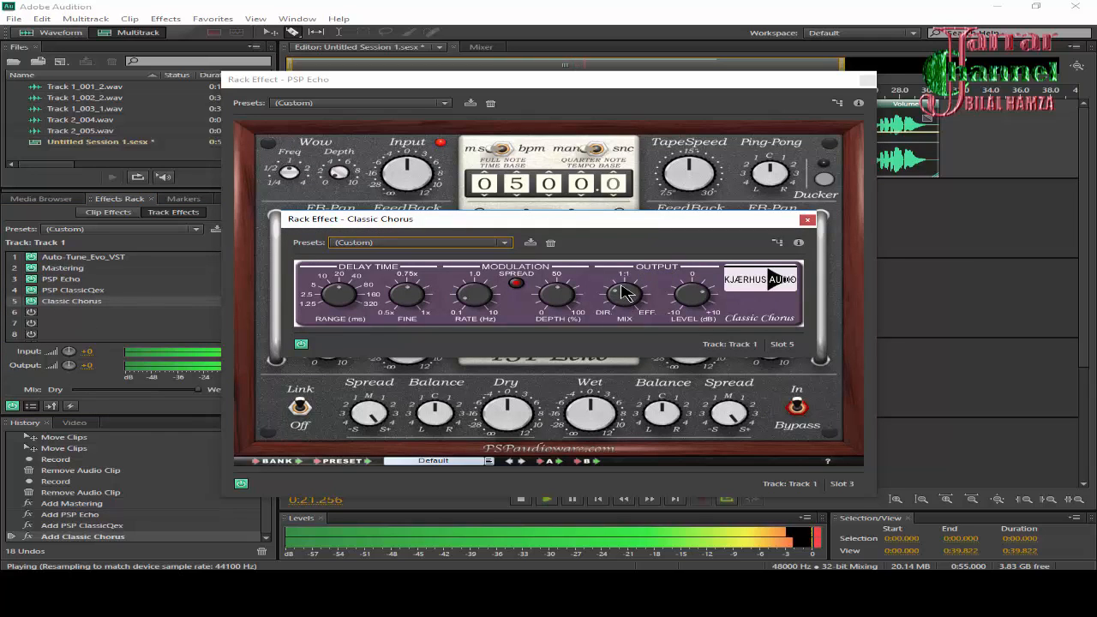
{"action": "left_click", "coordinate": [808, 222]}
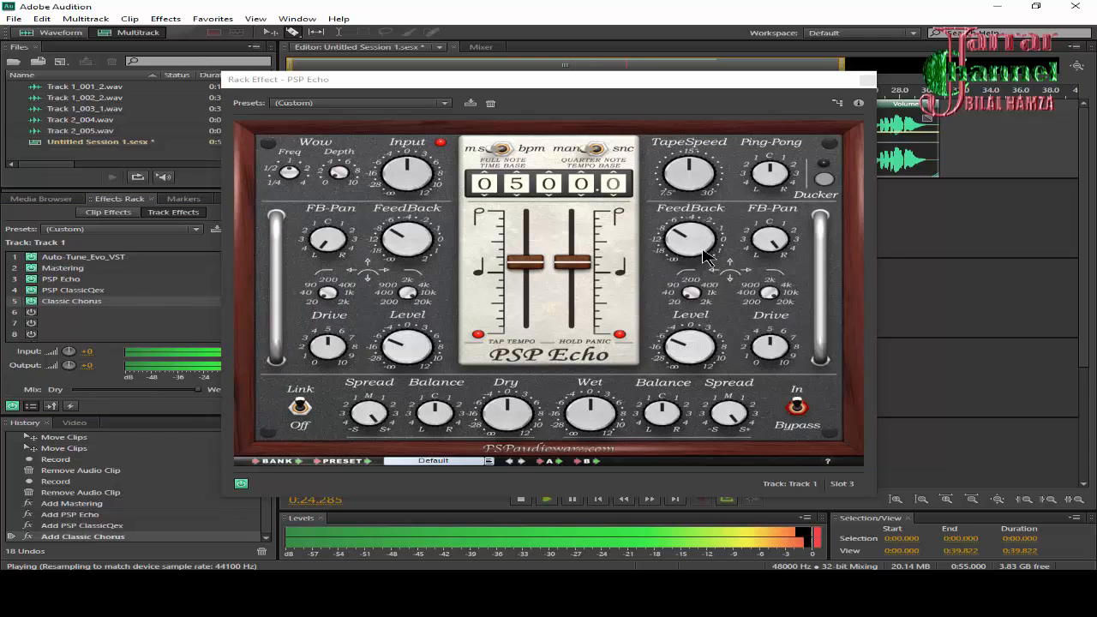
{"action": "left_click", "coordinate": [868, 79]}
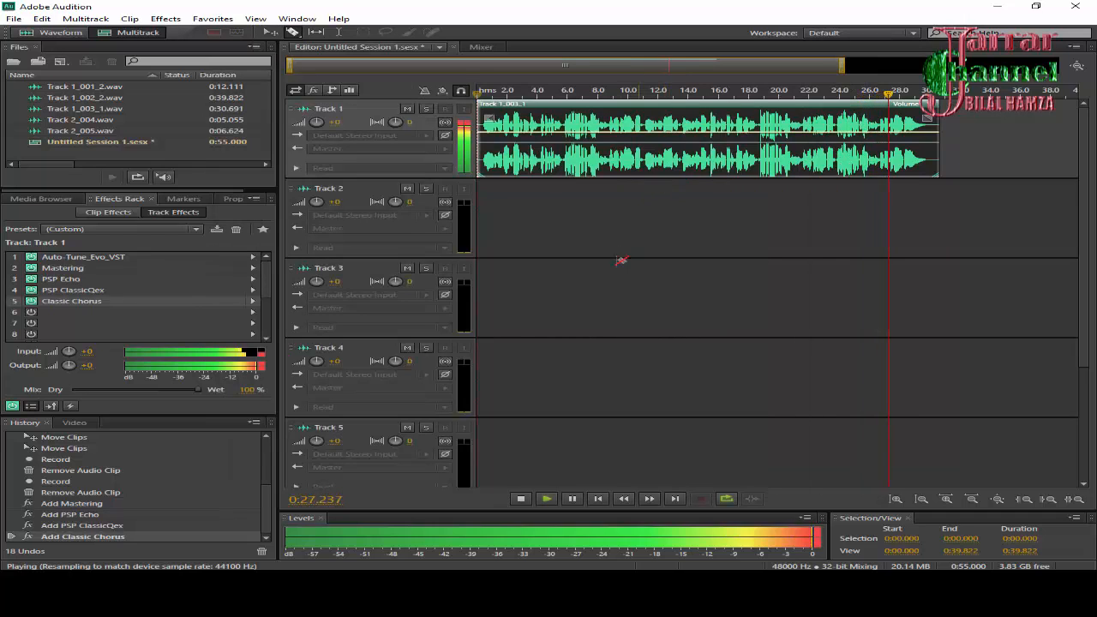
{"action": "left_click", "coordinate": [521, 499]}
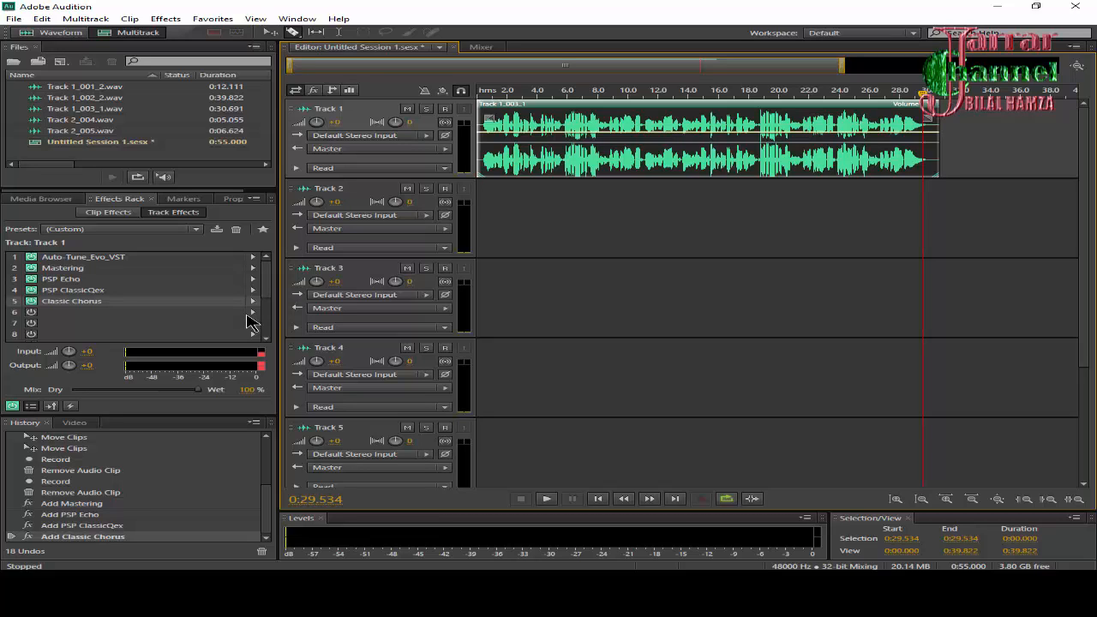
Reopen Auto-Tune Evo, set Keyboard Edit to Bypass and raise the vibrato Pitch Amount to 100.
{"action": "double_click", "coordinate": [97, 261]}
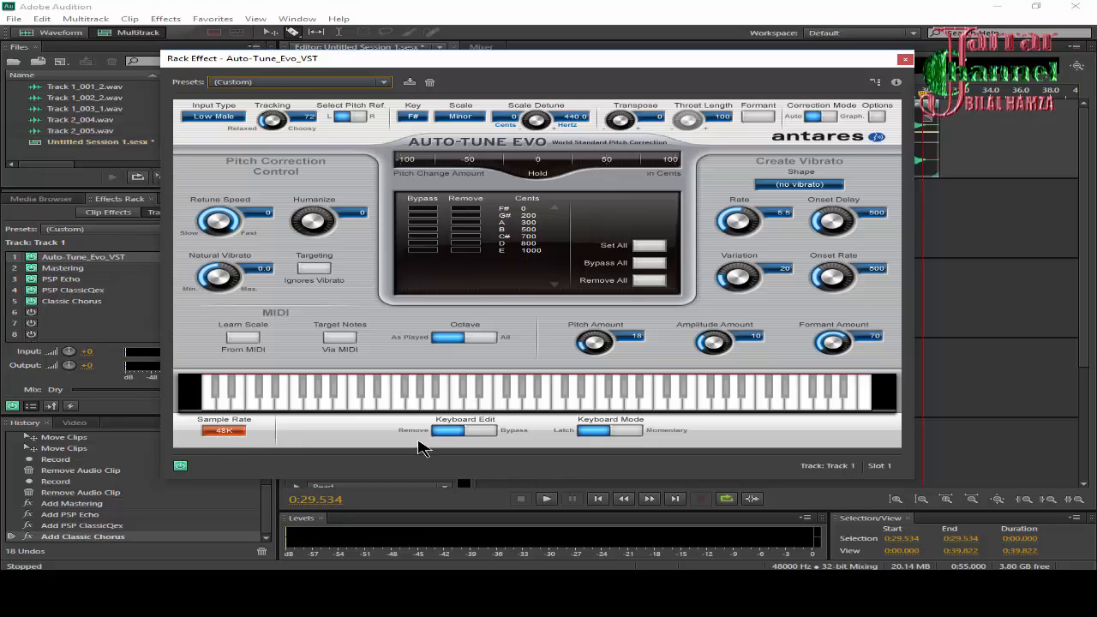
{"action": "left_click", "coordinate": [476, 440]}
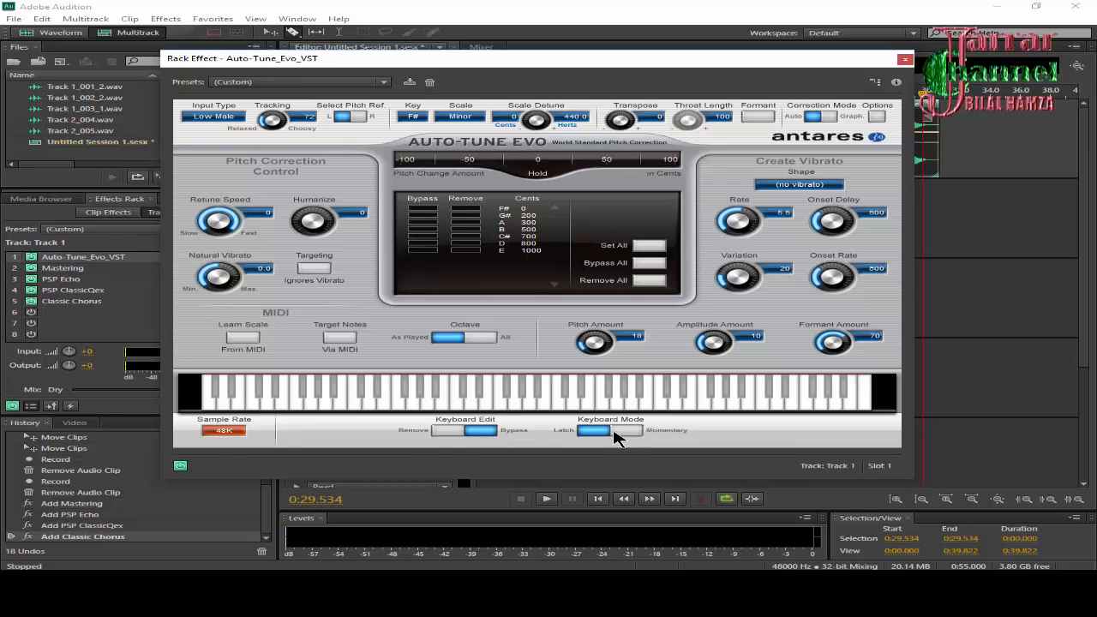
{"action": "left_click_drag", "start_coordinate": [595, 334], "coordinate": [608, 231]}
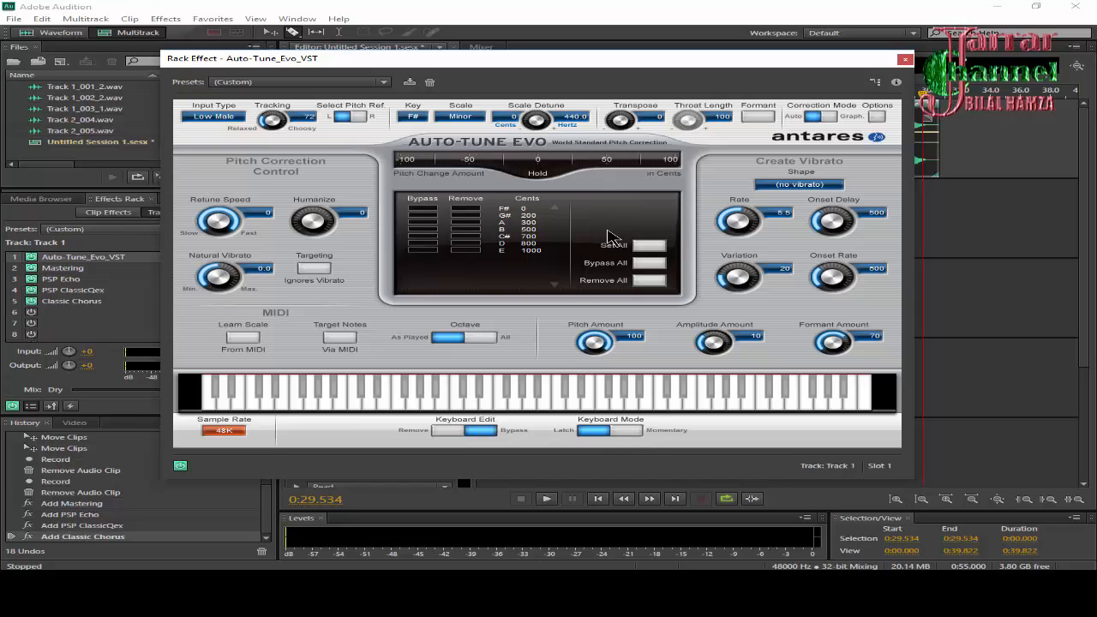
Apply Set All to the scale notes and mark G#, A and D as removed.
{"action": "left_click", "coordinate": [652, 245]}
{"action": "left_click", "coordinate": [459, 216]}
{"action": "left_click", "coordinate": [465, 223]}
{"action": "left_click", "coordinate": [470, 245]}
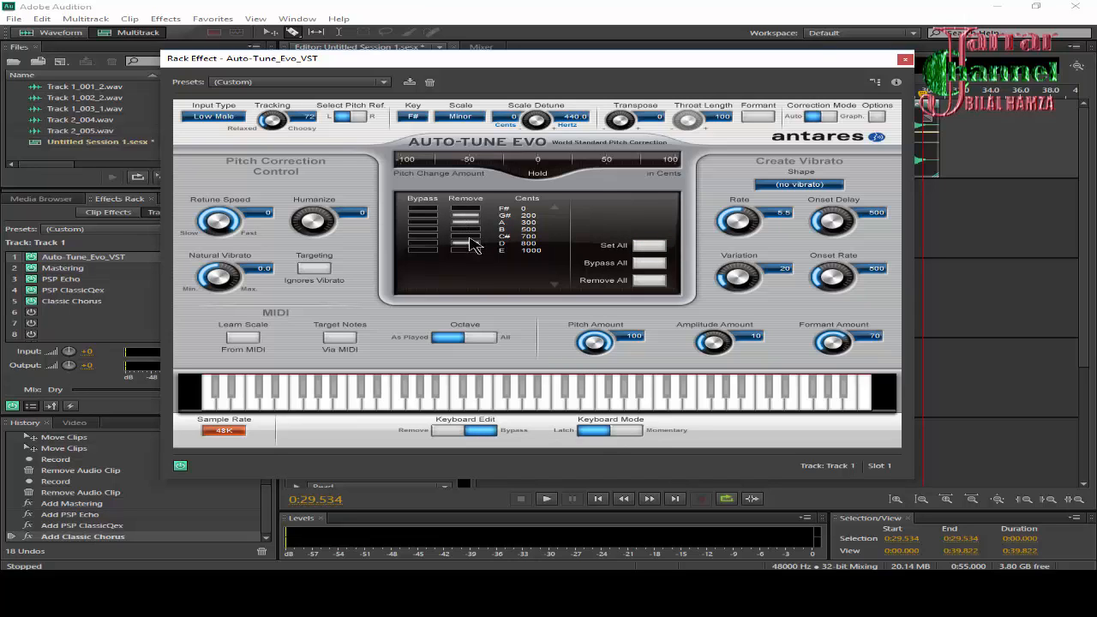